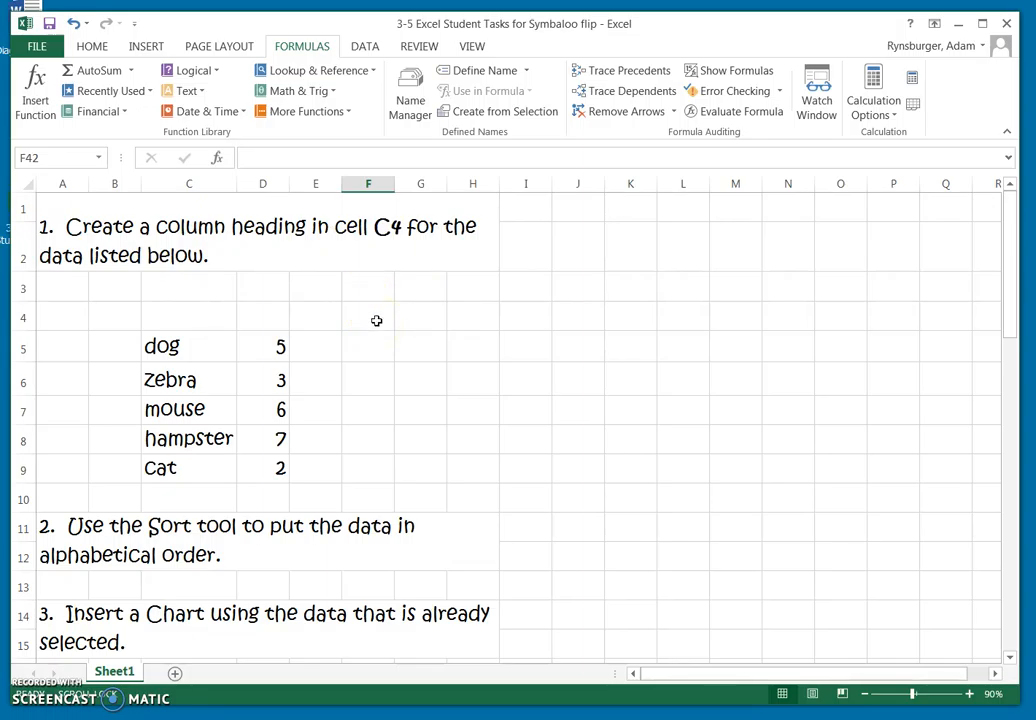
Enter the column heading "Animals" in cell C4 above the animal list.
{"action": "left_click", "coordinate": [418, 320]}
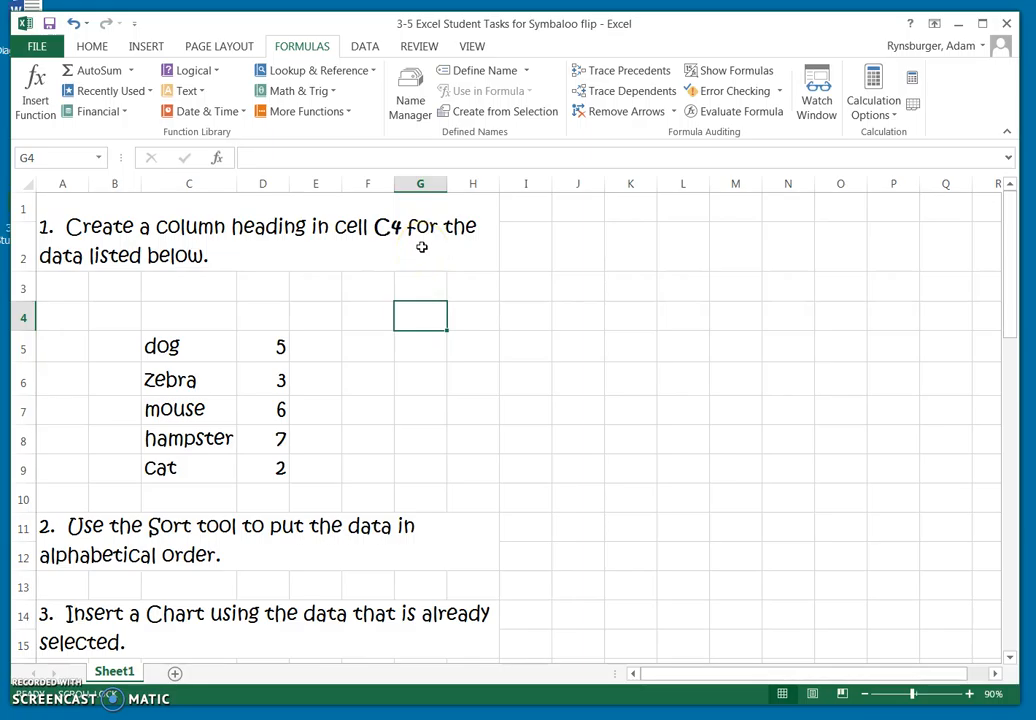
{"action": "left_click", "coordinate": [185, 318]}
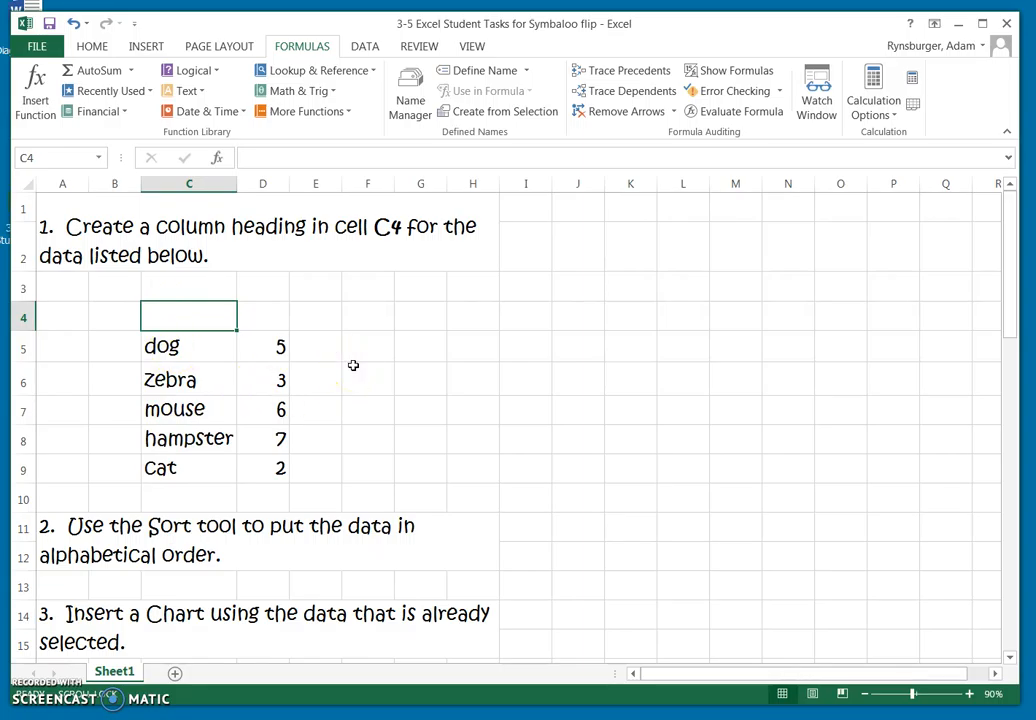
{"action": "type", "text": "Anima"}
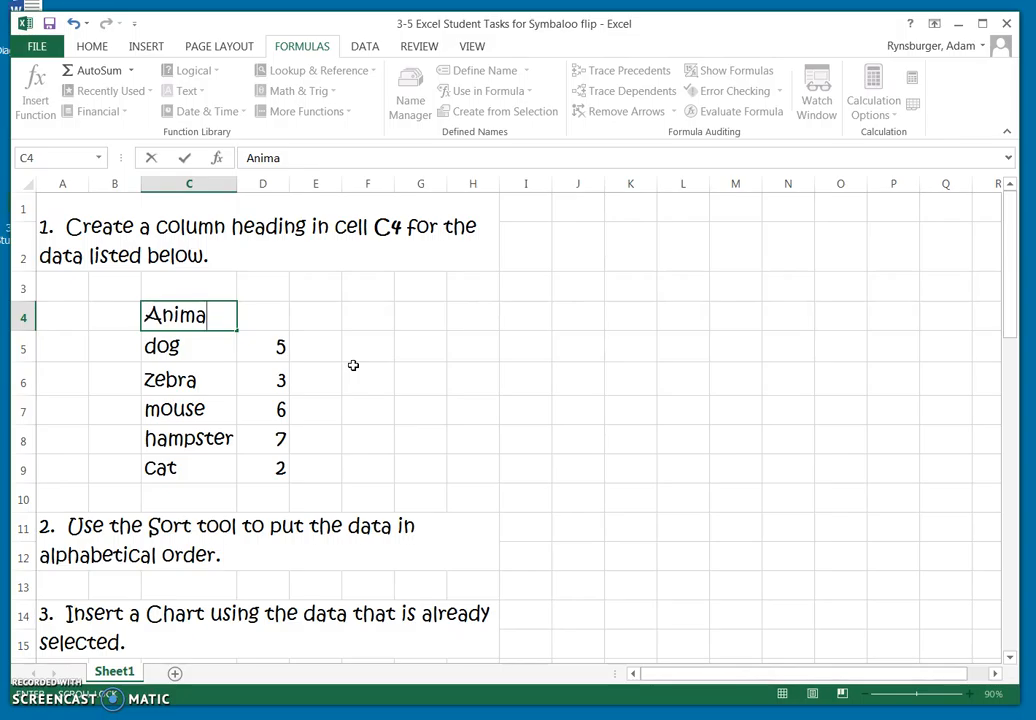
{"action": "type", "text": "ls"}
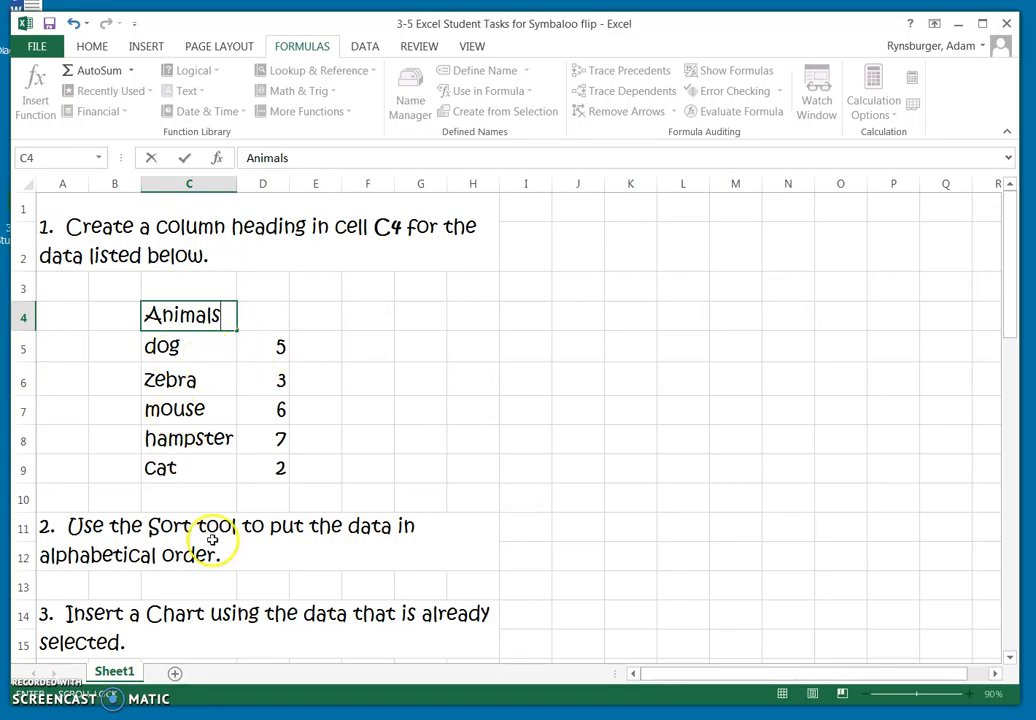
{"action": "left_click", "coordinate": [354, 379]}
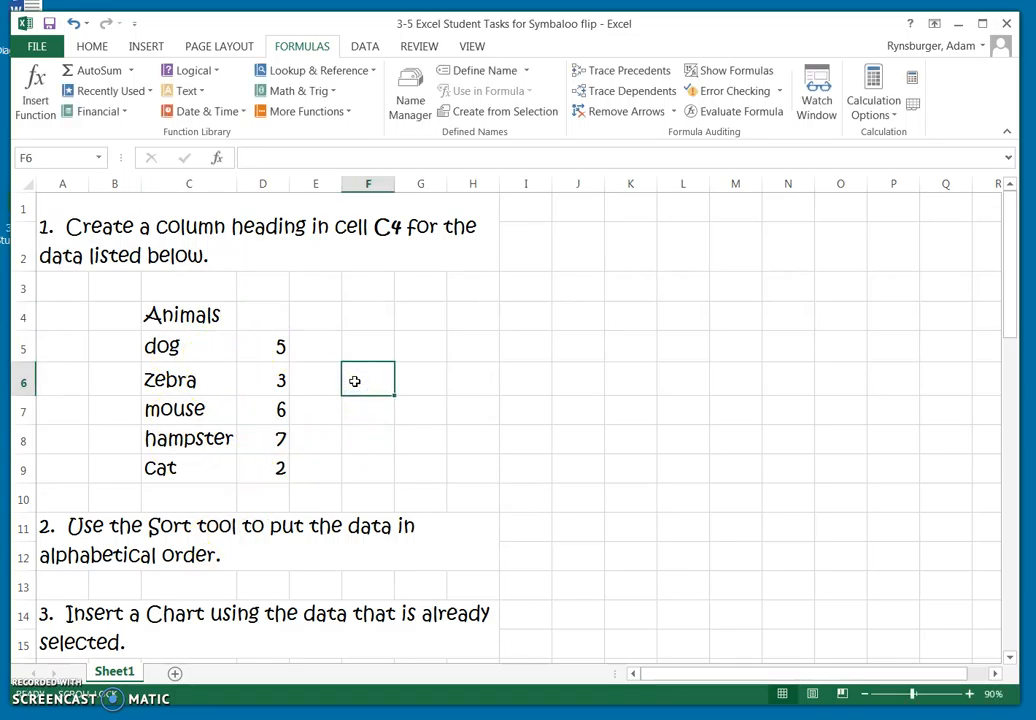
Sort the animal names and their numbers in C5:D9 alphabetically from A to Z.
{"action": "left_click", "coordinate": [95, 46]}
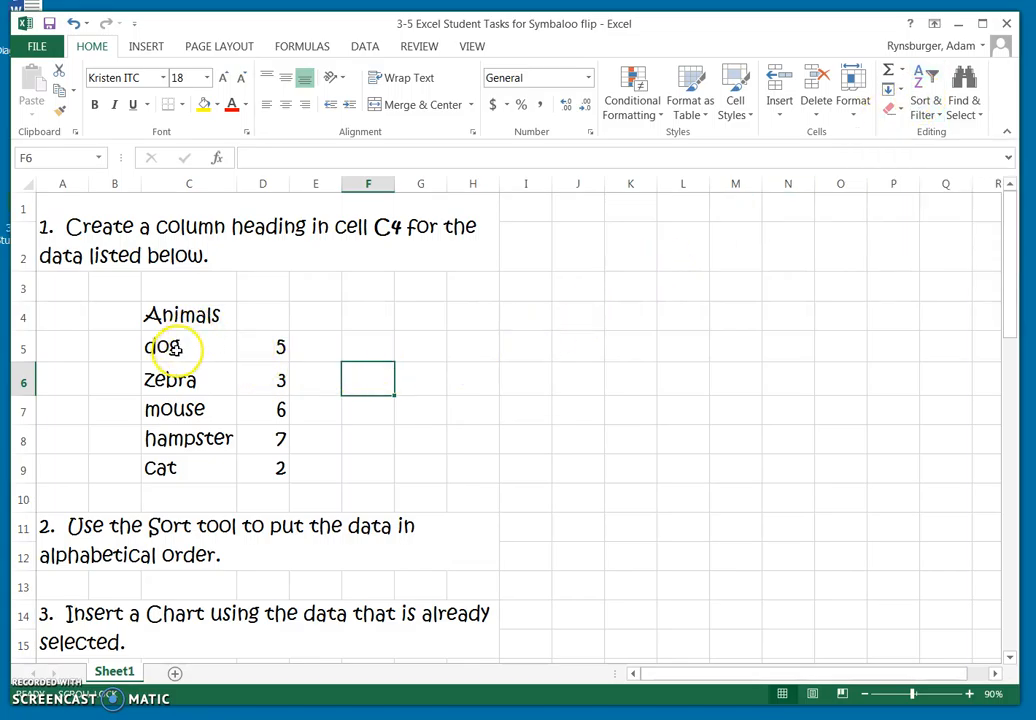
{"action": "left_click_drag", "start_coordinate": [157, 345], "coordinate": [243, 462]}
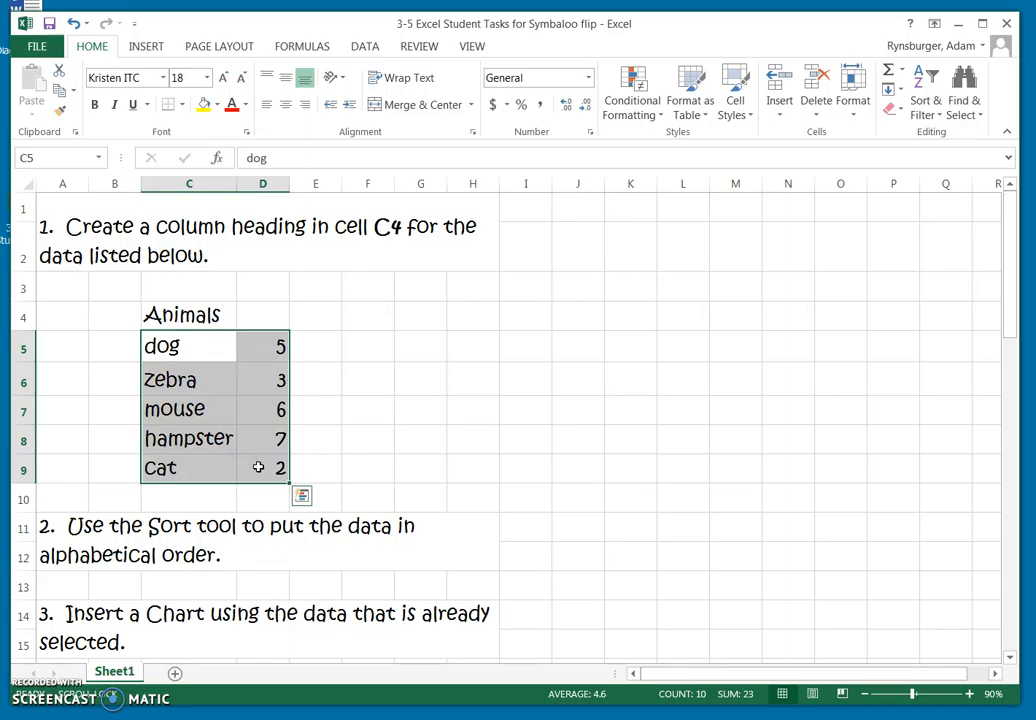
{"action": "left_click_drag", "start_coordinate": [103, 343], "coordinate": [331, 470]}
{"action": "left_click", "coordinate": [331, 472]}
{"action": "left_click_drag", "start_coordinate": [108, 345], "coordinate": [333, 490]}
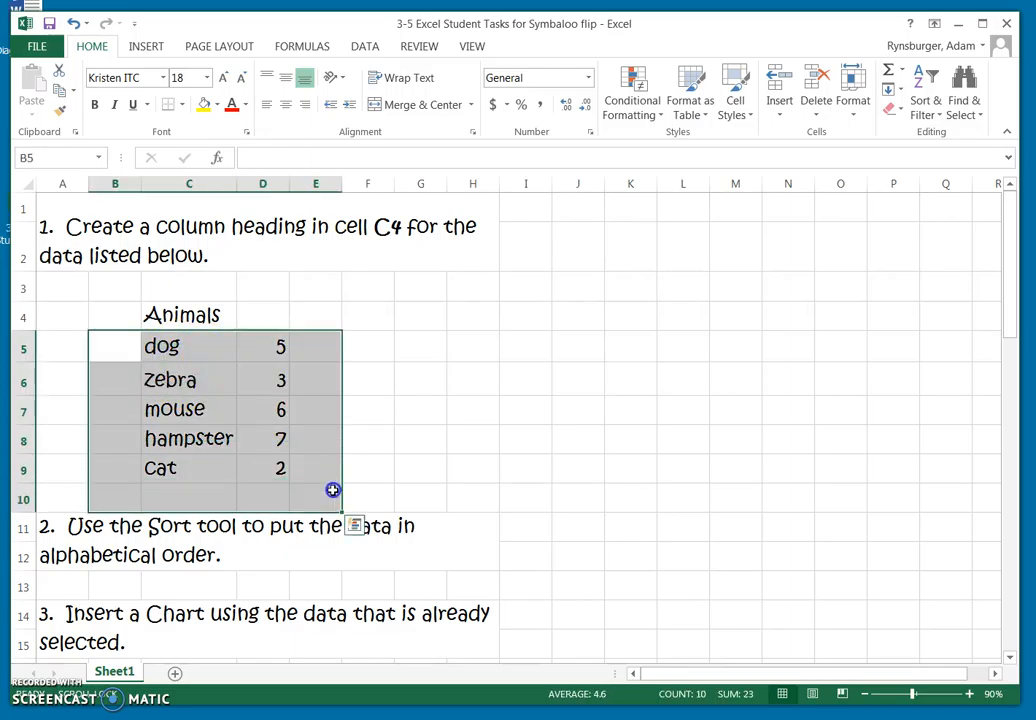
{"action": "left_click_drag", "start_coordinate": [226, 350], "coordinate": [286, 471]}
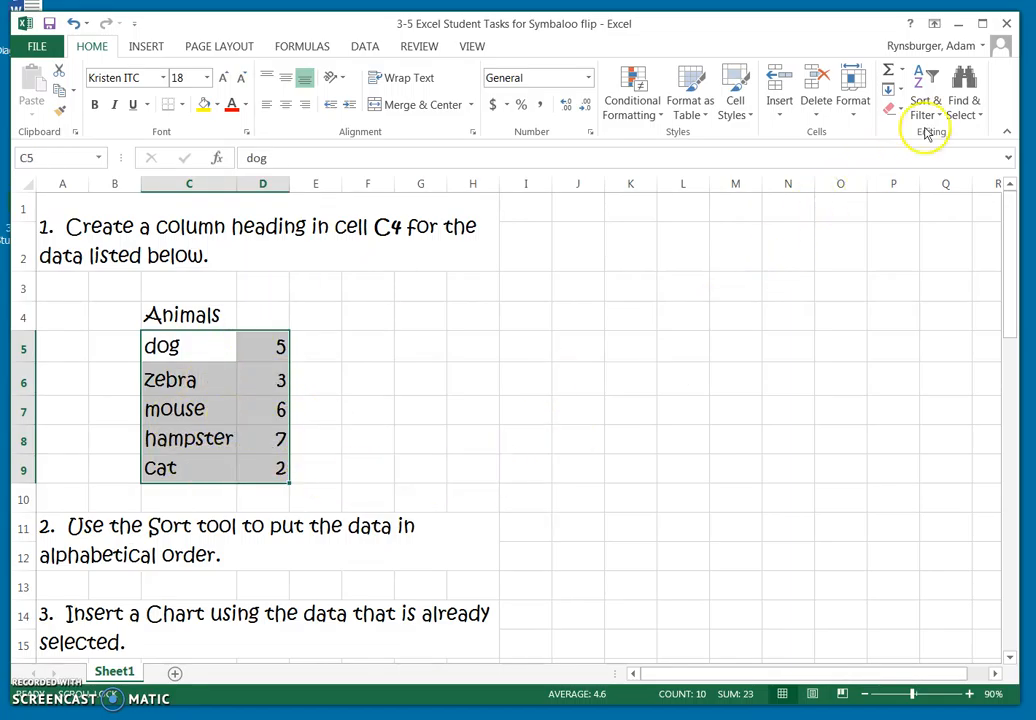
{"action": "left_click", "coordinate": [925, 97]}
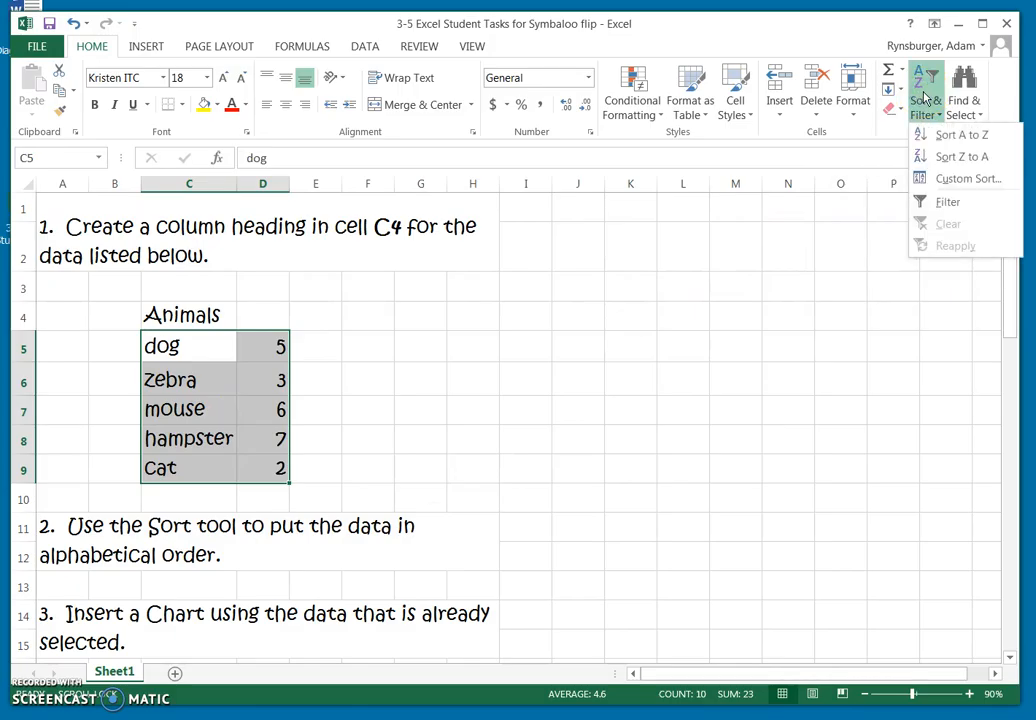
{"action": "left_click", "coordinate": [961, 137]}
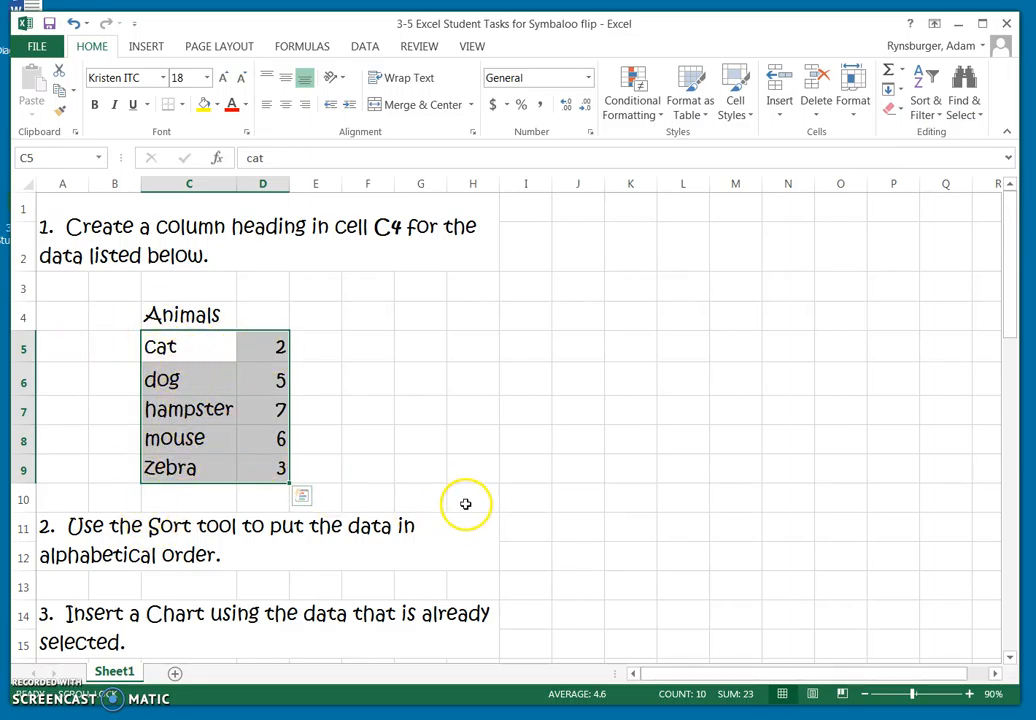
Insert the recommended Clustered Column chart for the selected animal data and place it beside the list, starting around column F.
{"action": "scroll", "coordinate": [465, 504], "scroll_direction": "down", "scroll_amount": 1}
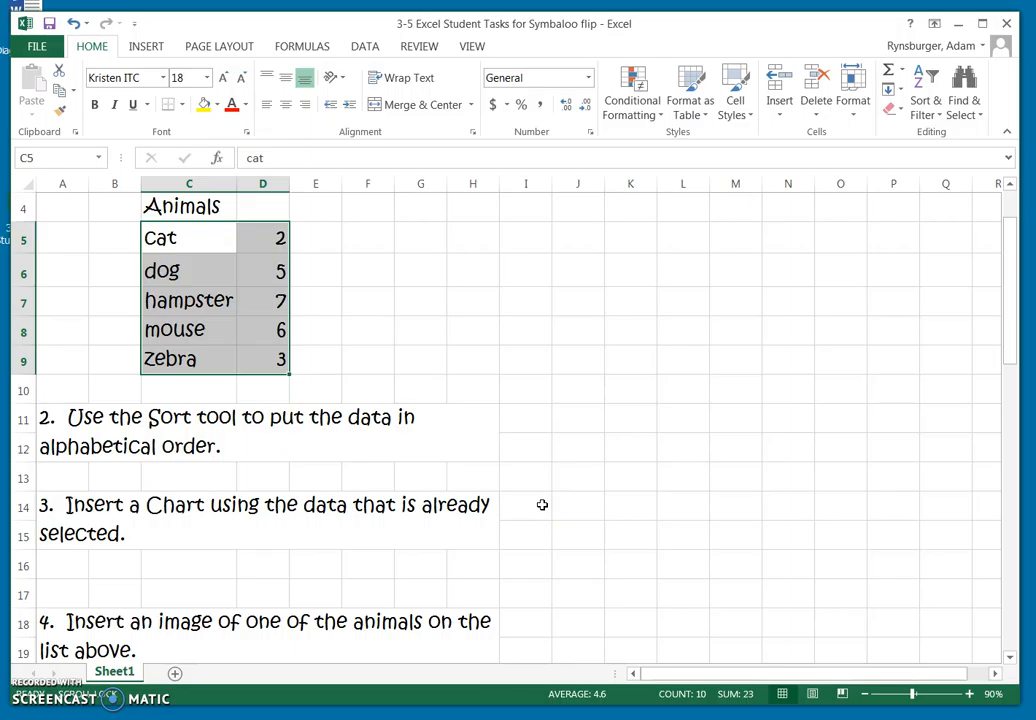
{"action": "scroll", "coordinate": [458, 488], "scroll_direction": "up", "scroll_amount": 1}
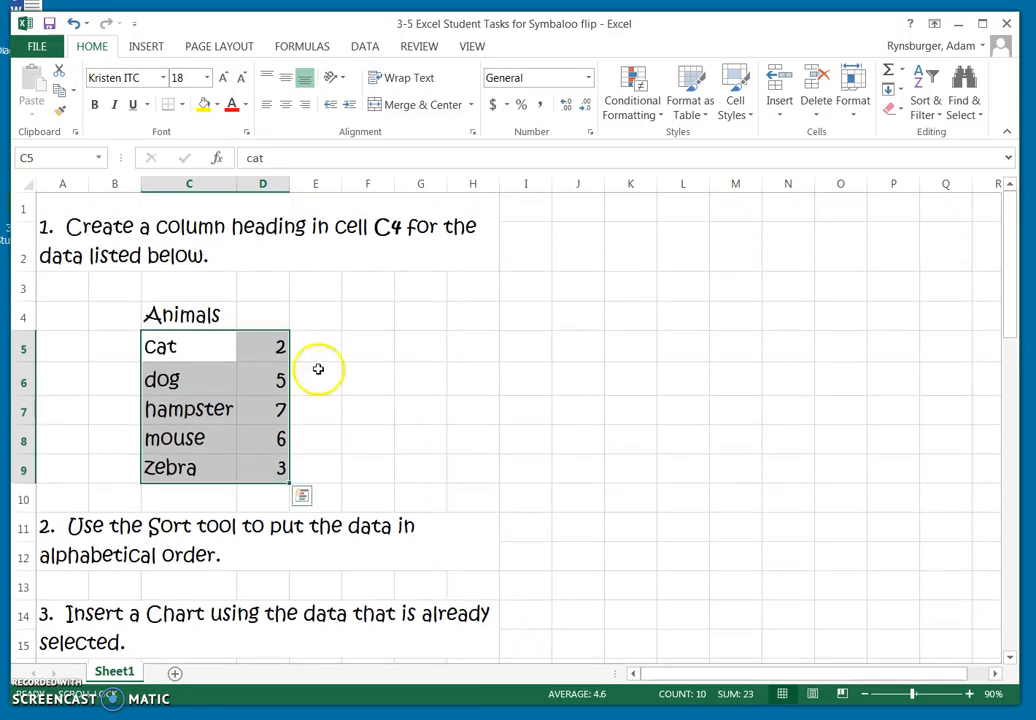
{"action": "left_click", "coordinate": [148, 46]}
{"action": "left_click", "coordinate": [162, 85]}
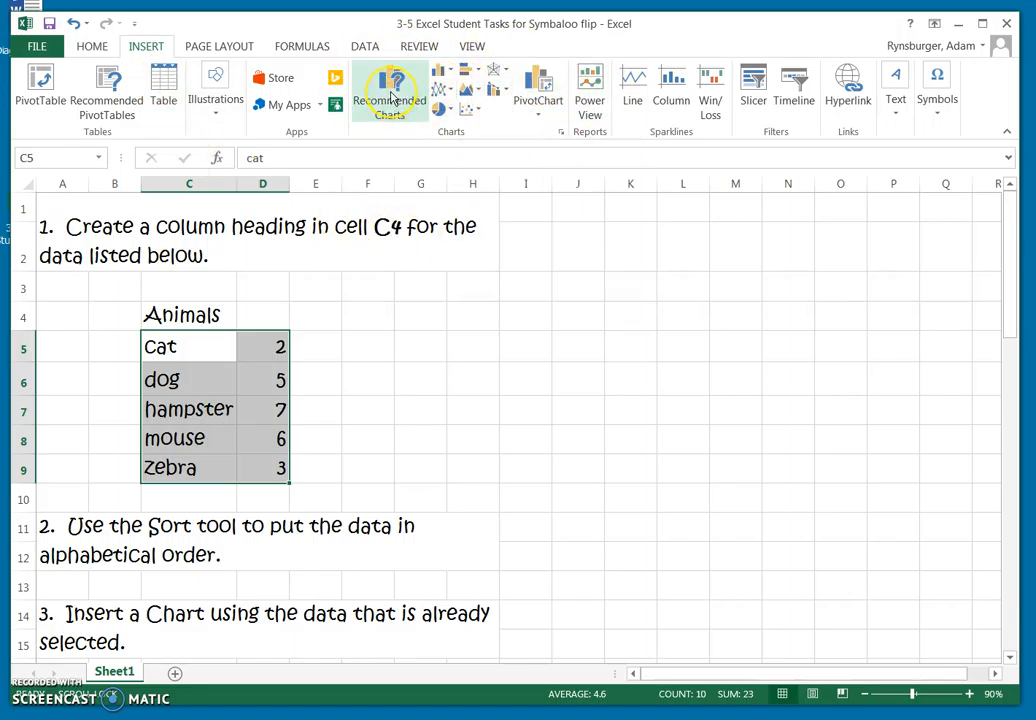
{"action": "left_click", "coordinate": [392, 97]}
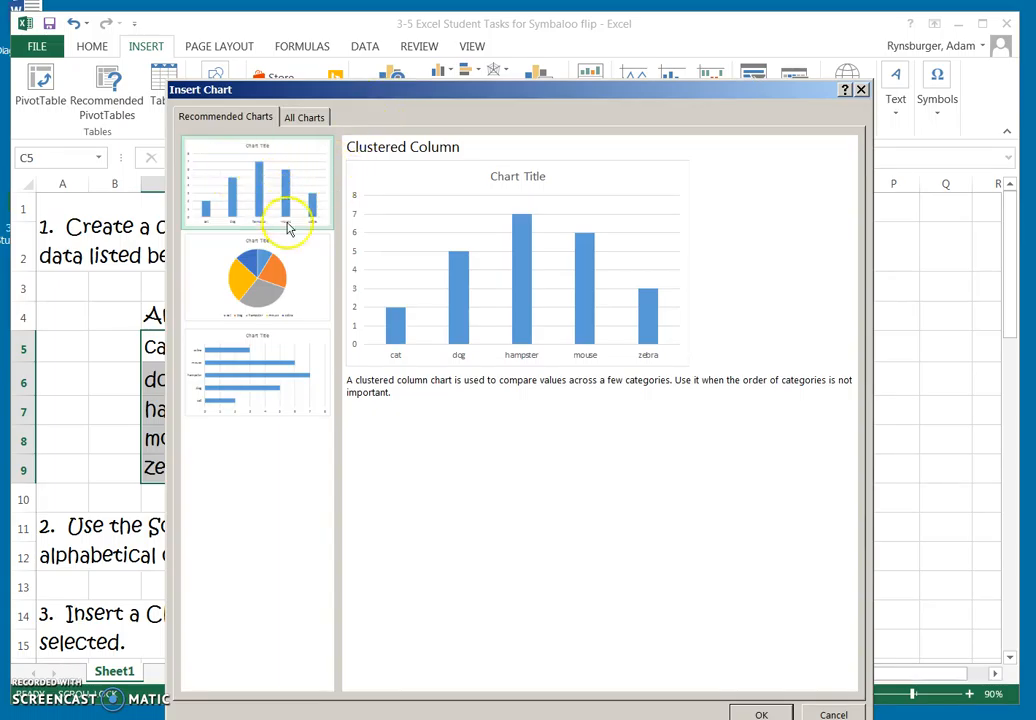
{"action": "left_click", "coordinate": [762, 714]}
{"action": "left_click_drag", "start_coordinate": [613, 343], "coordinate": [617, 291]}
{"action": "left_click", "coordinate": [538, 313]}
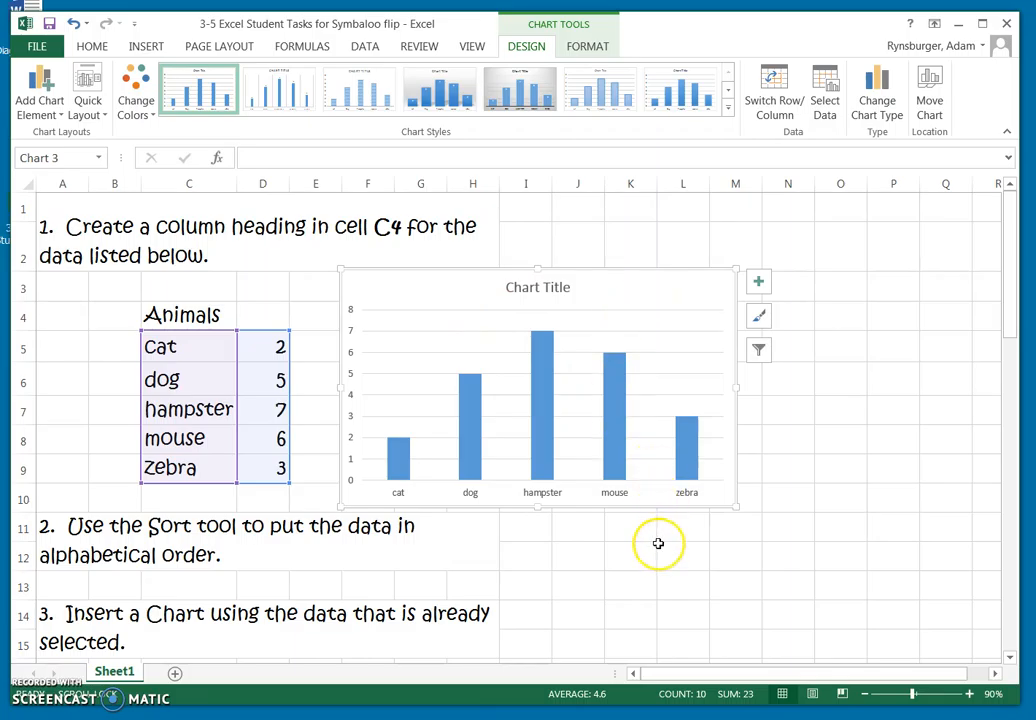
Select the empty cell B21 below task 4 as the place for the animal image.
{"action": "scroll", "coordinate": [638, 539], "scroll_direction": "down", "scroll_amount": 3}
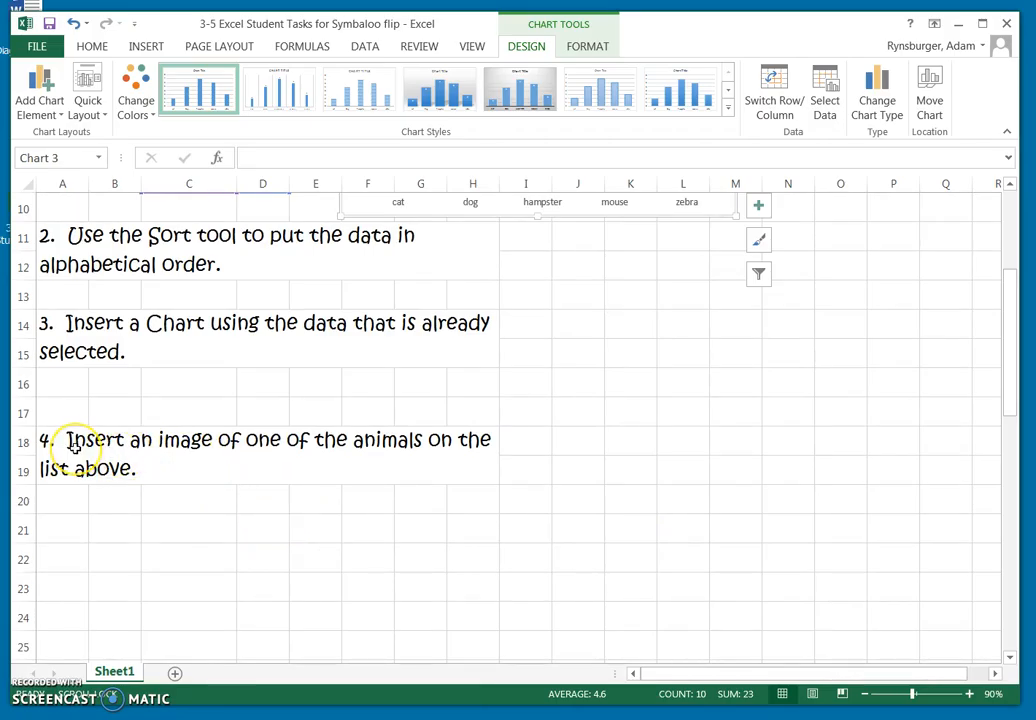
{"action": "left_click", "coordinate": [327, 461]}
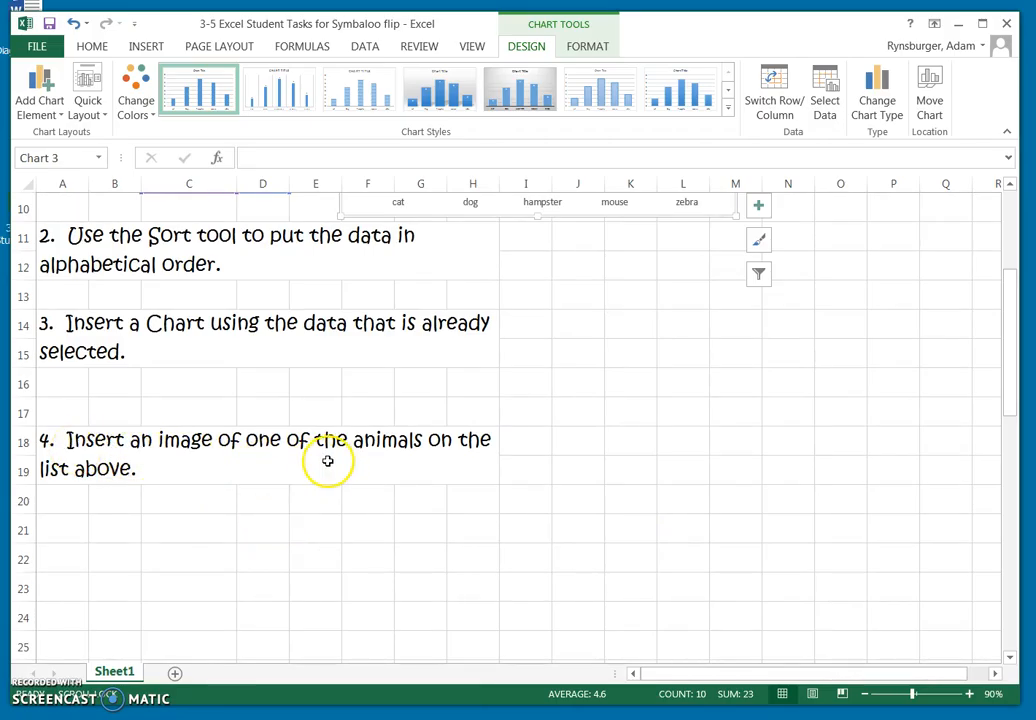
{"action": "scroll", "coordinate": [458, 451], "scroll_direction": "up", "scroll_amount": 3}
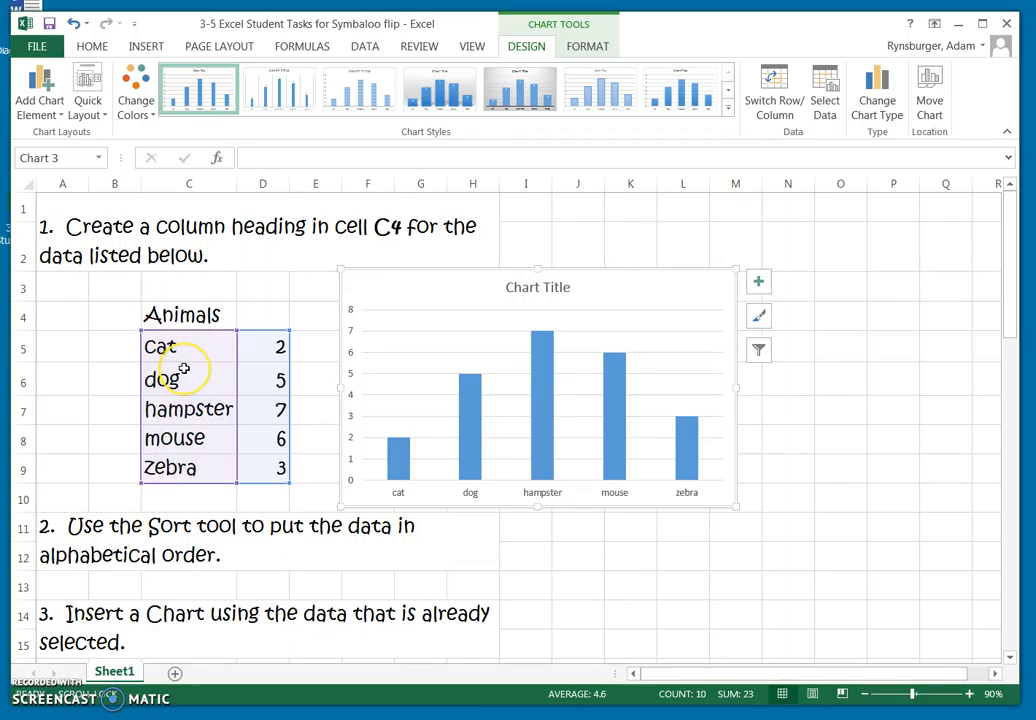
{"action": "scroll", "coordinate": [442, 525], "scroll_direction": "down", "scroll_amount": 5}
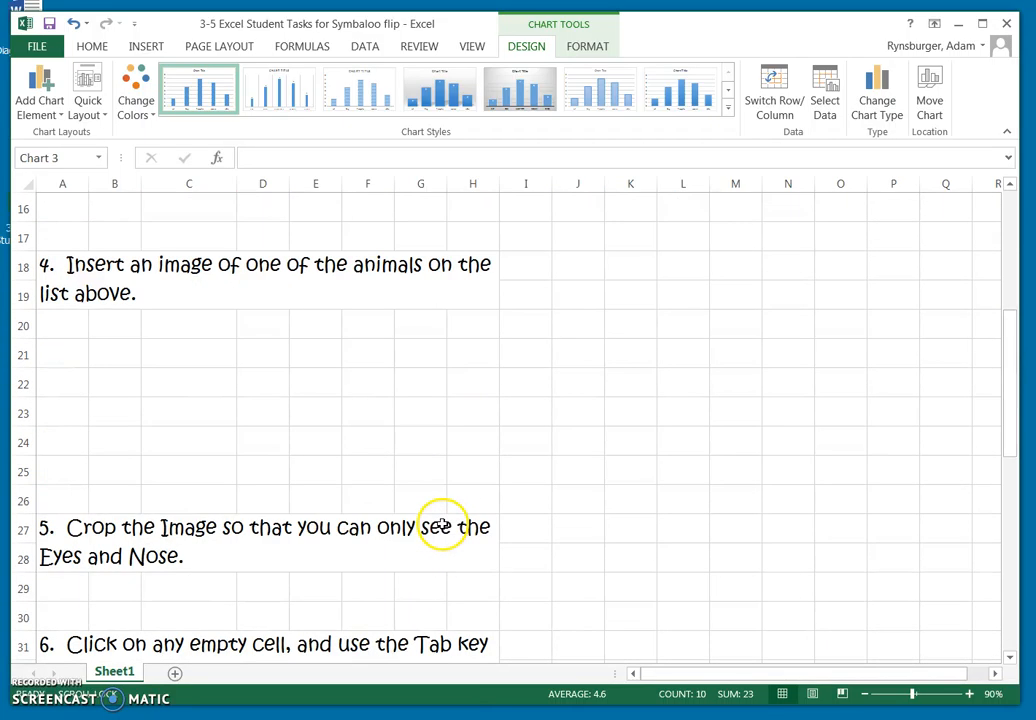
{"action": "left_click", "coordinate": [109, 356]}
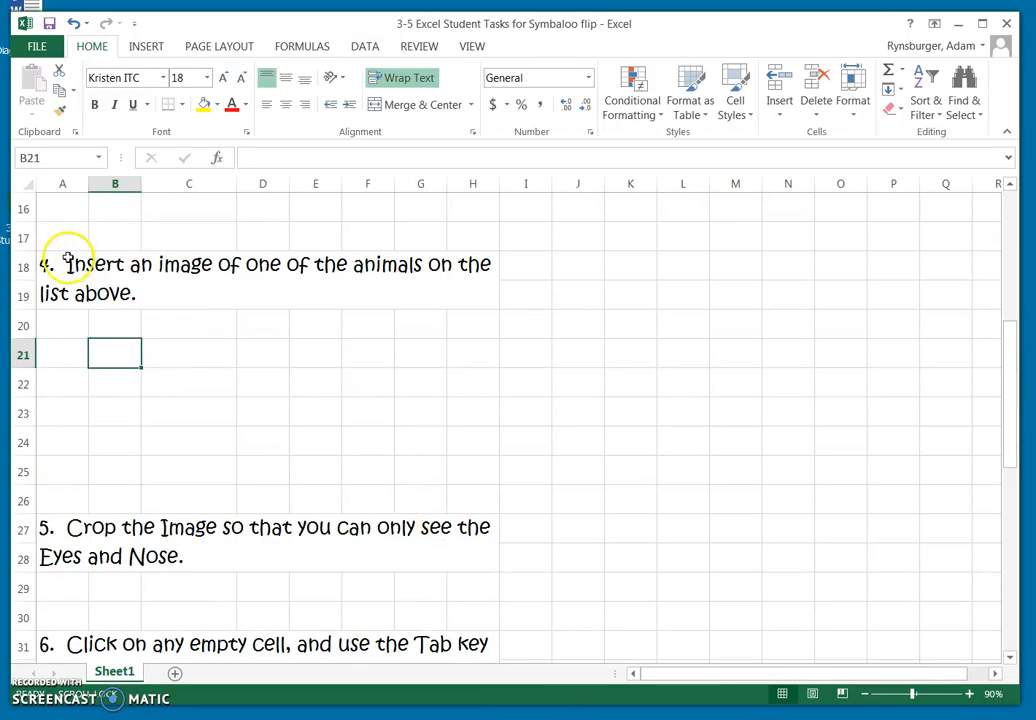
{"action": "scroll", "coordinate": [458, 444], "scroll_direction": "up", "scroll_amount": 3}
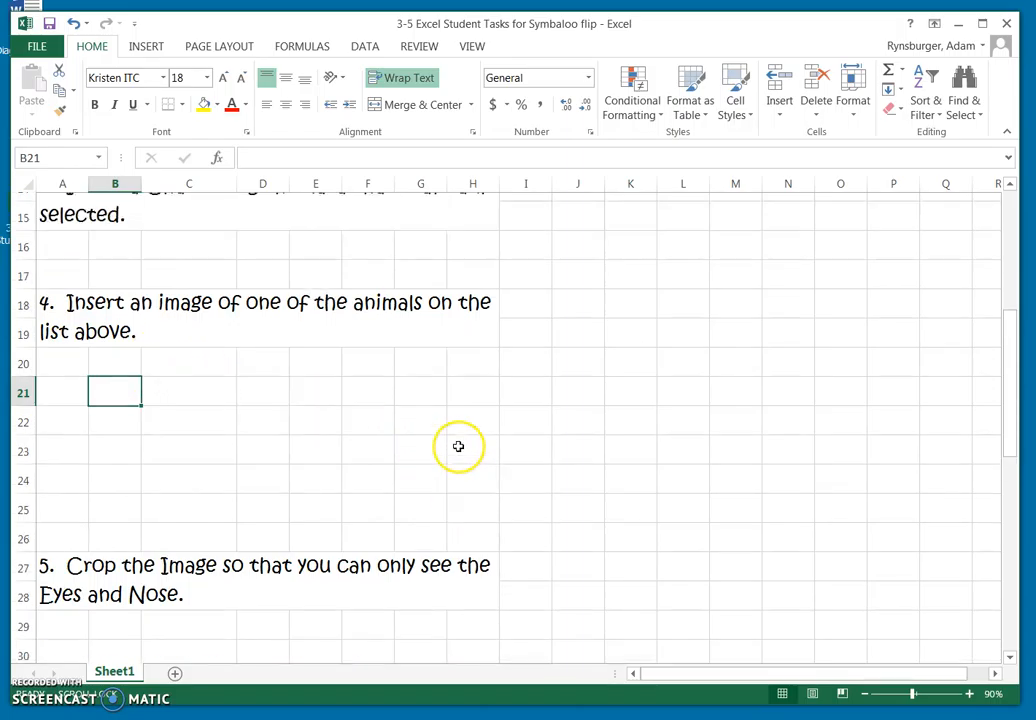
{"action": "scroll", "coordinate": [347, 476], "scroll_direction": "down", "scroll_amount": 2}
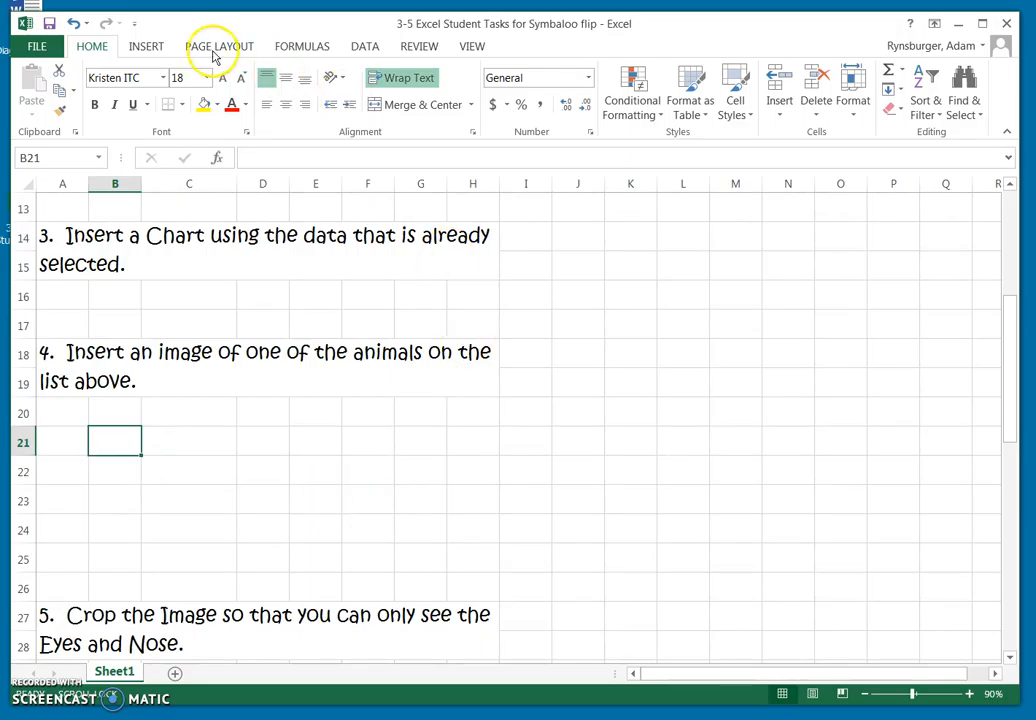
{"action": "left_click", "coordinate": [150, 48]}
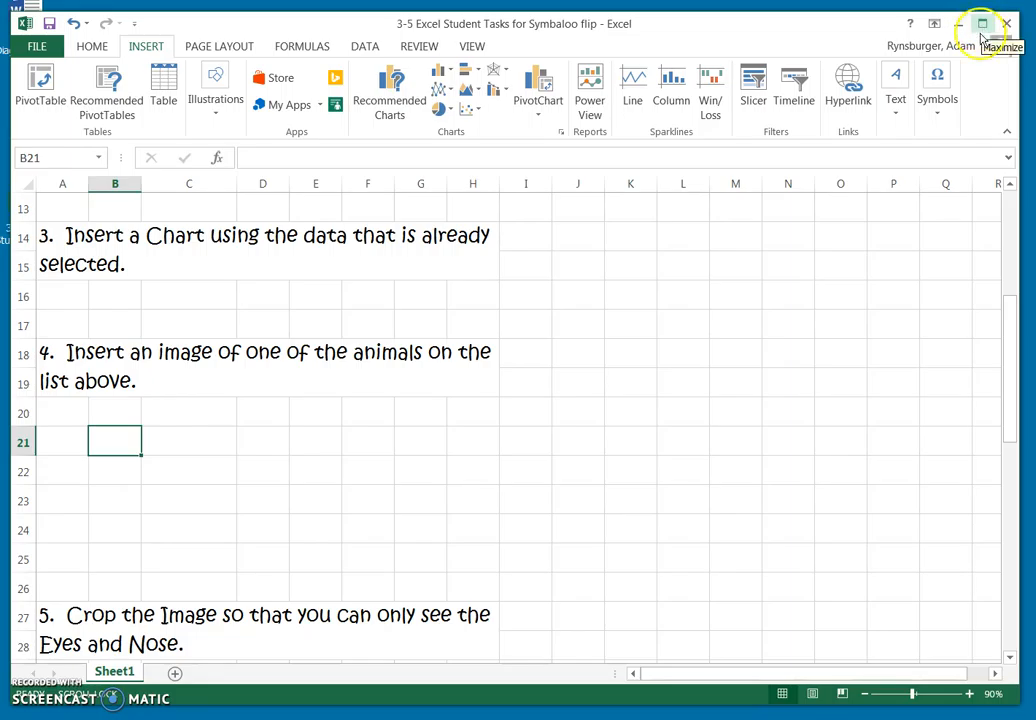
{"action": "left_click", "coordinate": [213, 106]}
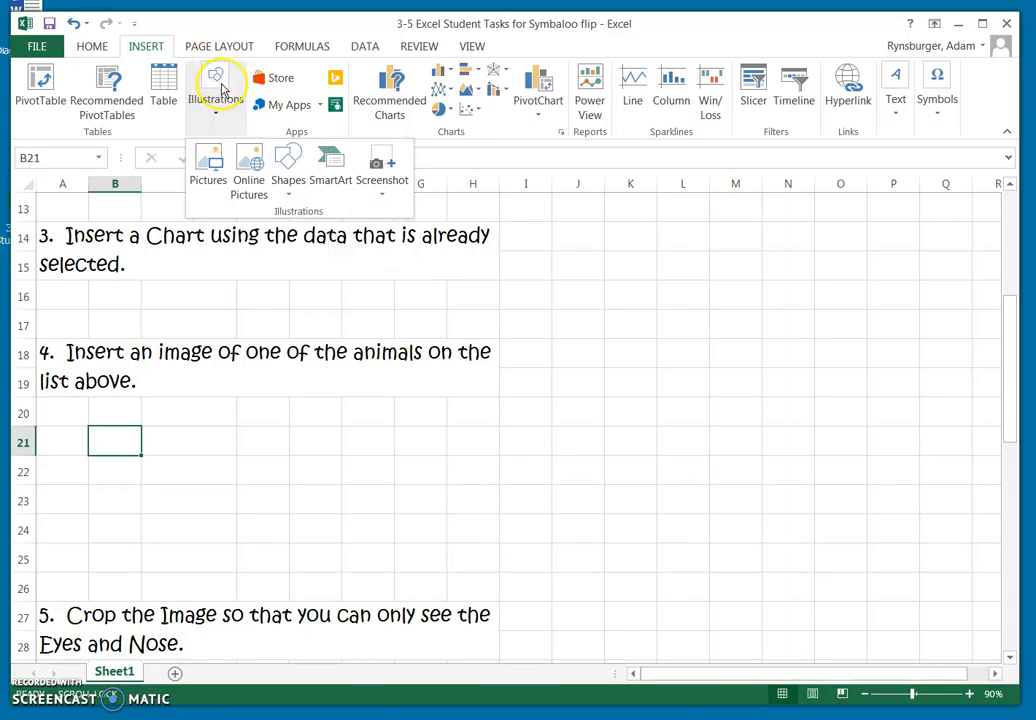
{"action": "left_click", "coordinate": [259, 187]}
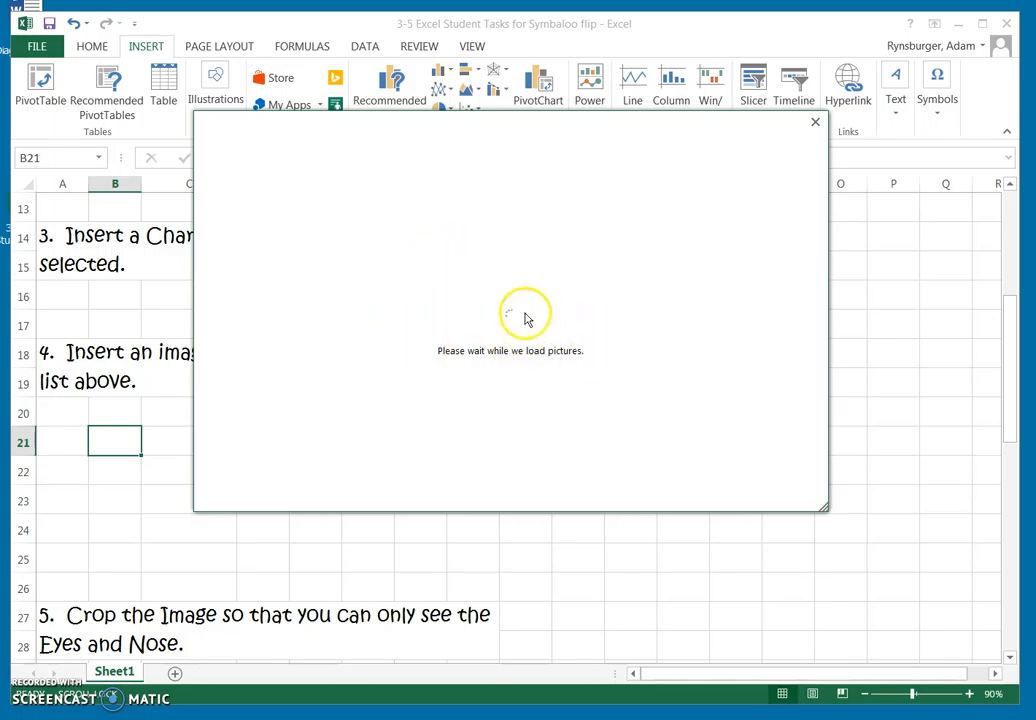
{"action": "left_click", "coordinate": [815, 122]}
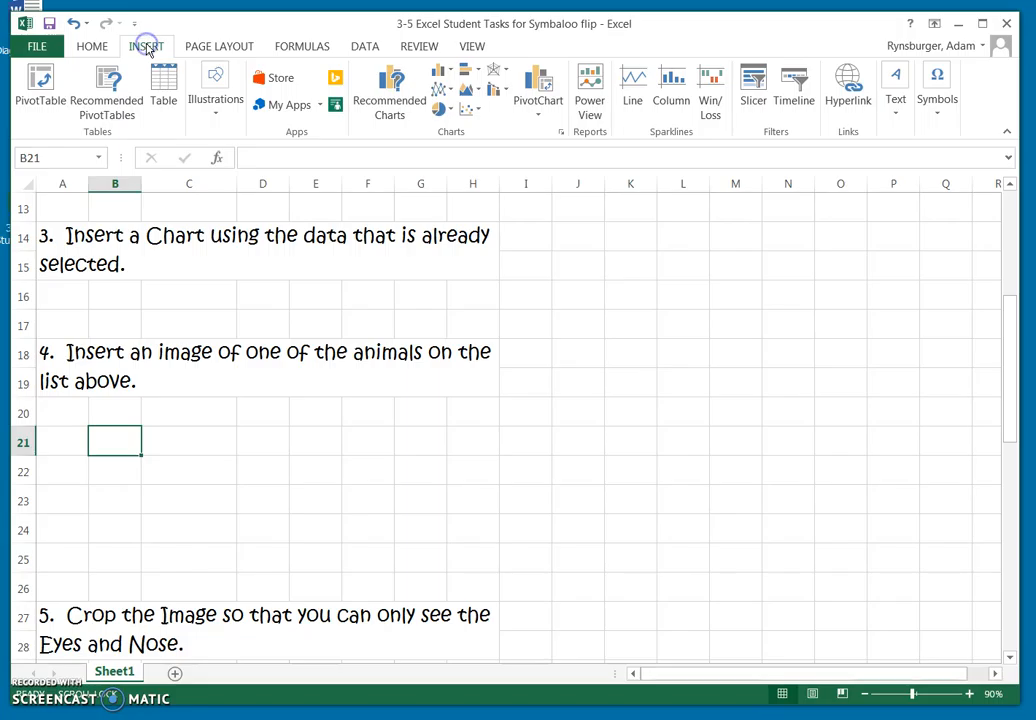
Search Bing Image Search for "dog" and insert the brown cartoon dog with big eyes and a red tongue.
{"action": "left_click", "coordinate": [215, 100]}
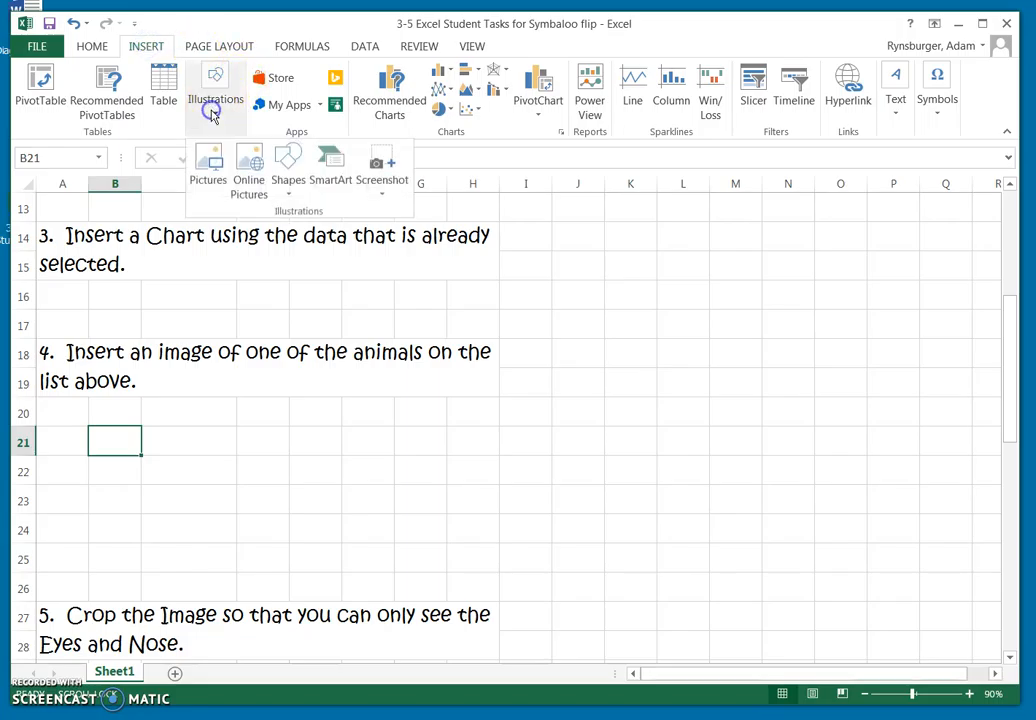
{"action": "left_click", "coordinate": [242, 172]}
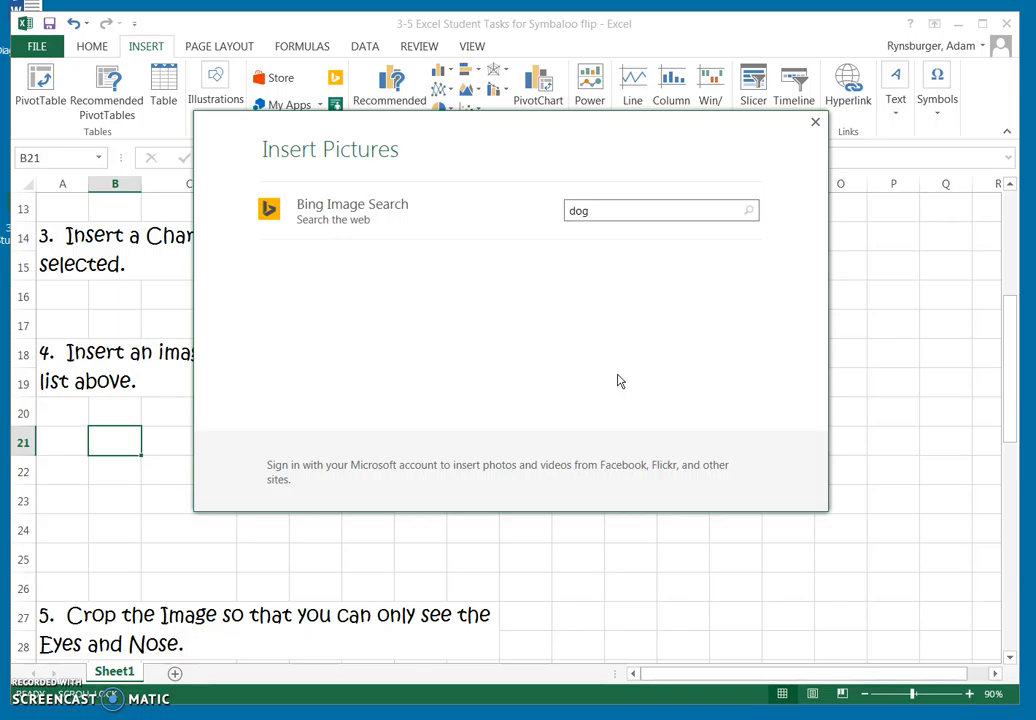
{"action": "key", "text": "Return"}
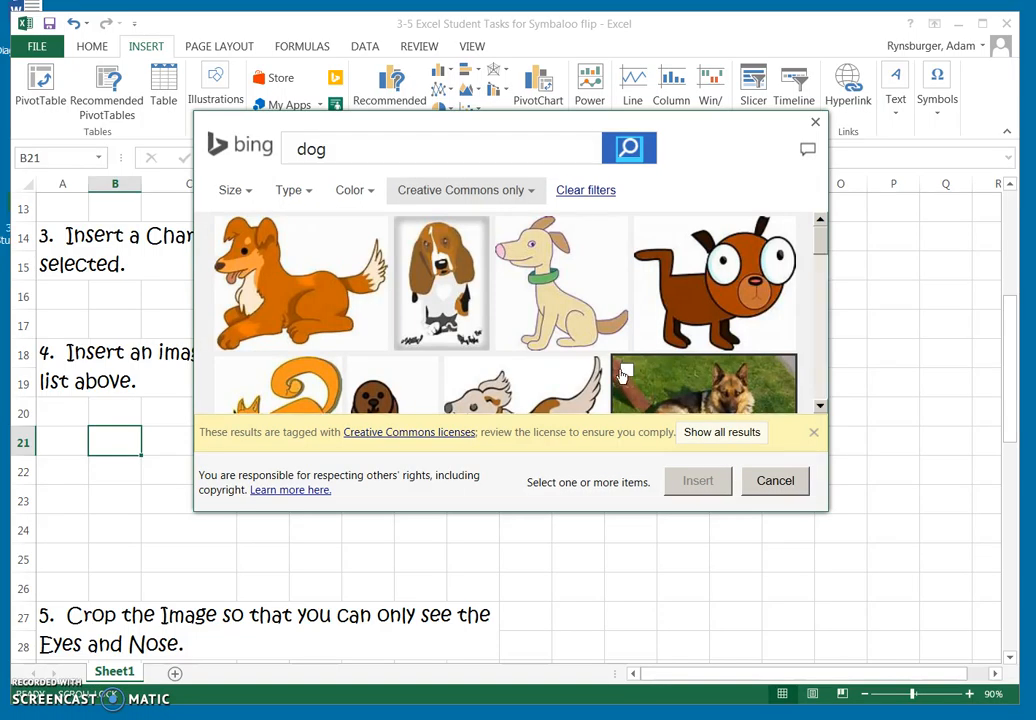
{"action": "scroll", "coordinate": [578, 312], "scroll_direction": "down", "scroll_amount": 5}
{"action": "scroll", "coordinate": [576, 316], "scroll_direction": "down", "scroll_amount": 10}
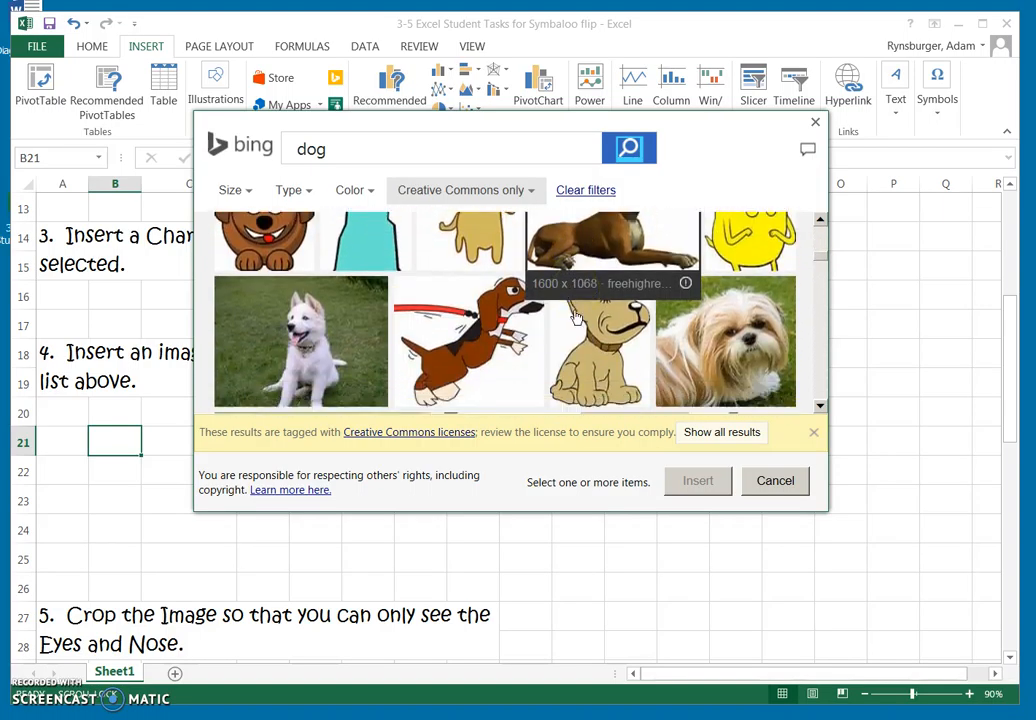
{"action": "scroll", "coordinate": [576, 316], "scroll_direction": "up", "scroll_amount": 5}
{"action": "left_click", "coordinate": [255, 355]}
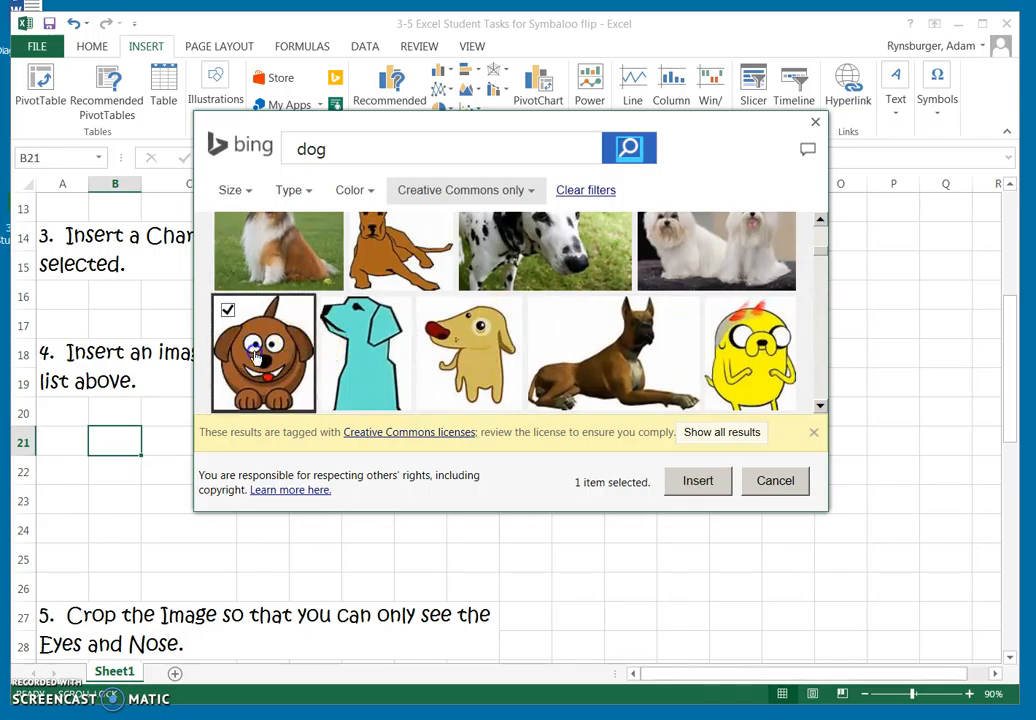
{"action": "left_click", "coordinate": [700, 484]}
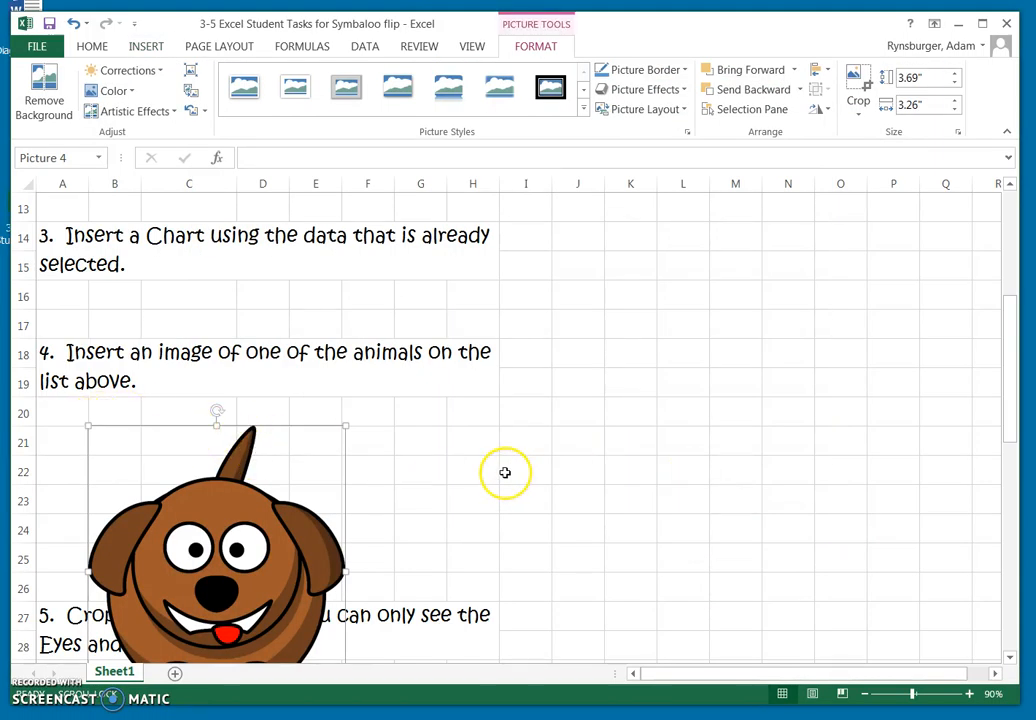
Shrink the dog picture to about 1.94" high by 1.71" wide so it fits above task 5.
{"action": "scroll", "coordinate": [505, 472], "scroll_direction": "down", "scroll_amount": 3}
{"action": "scroll", "coordinate": [504, 469], "scroll_direction": "up", "scroll_amount": 1}
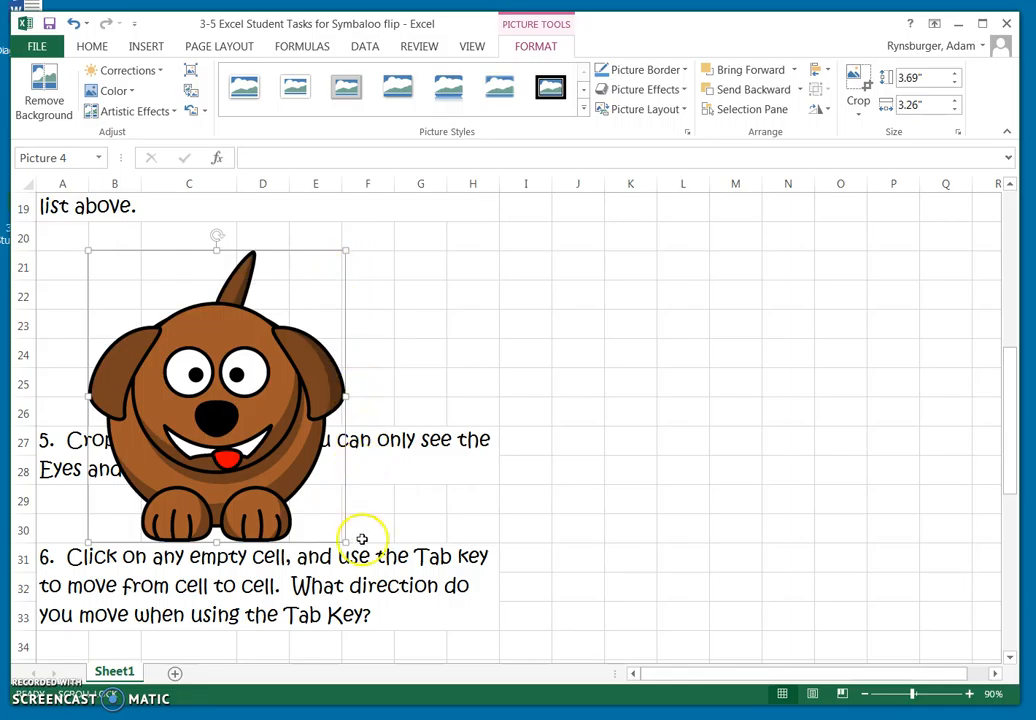
{"action": "left_click_drag", "start_coordinate": [344, 528], "coordinate": [223, 380]}
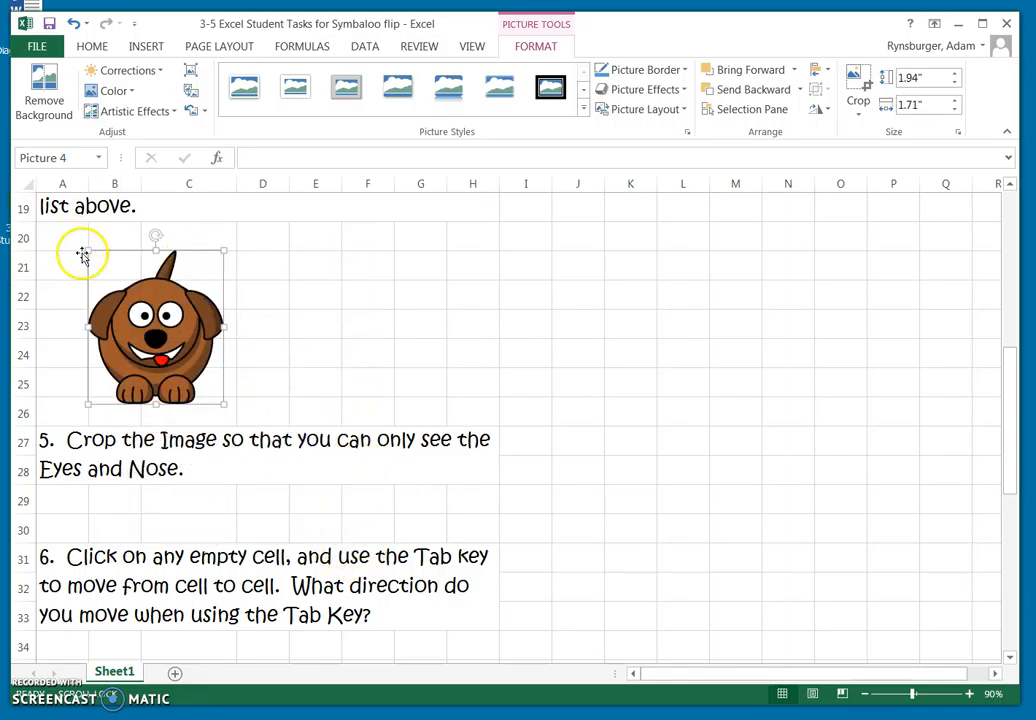
Resize the dog picture to about 1.8" high by 1.85" wide and place it around column C above task 5.
{"action": "left_click_drag", "start_coordinate": [88, 250], "coordinate": [98, 263]}
{"action": "left_click_drag", "start_coordinate": [166, 344], "coordinate": [202, 319]}
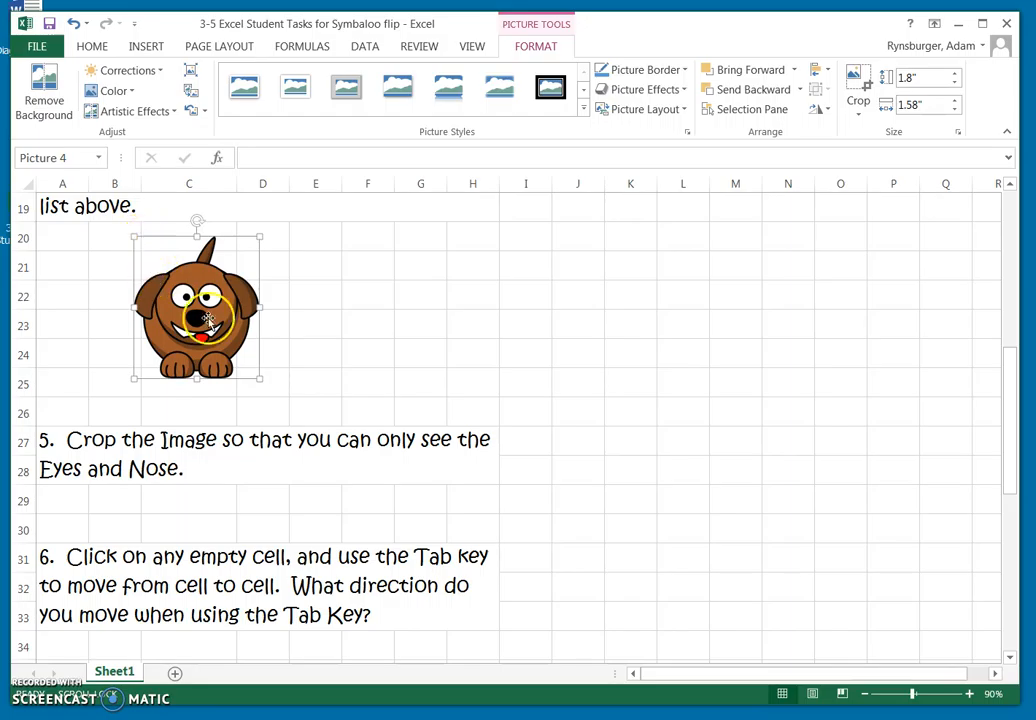
{"action": "left_click_drag", "start_coordinate": [260, 308], "coordinate": [401, 310]}
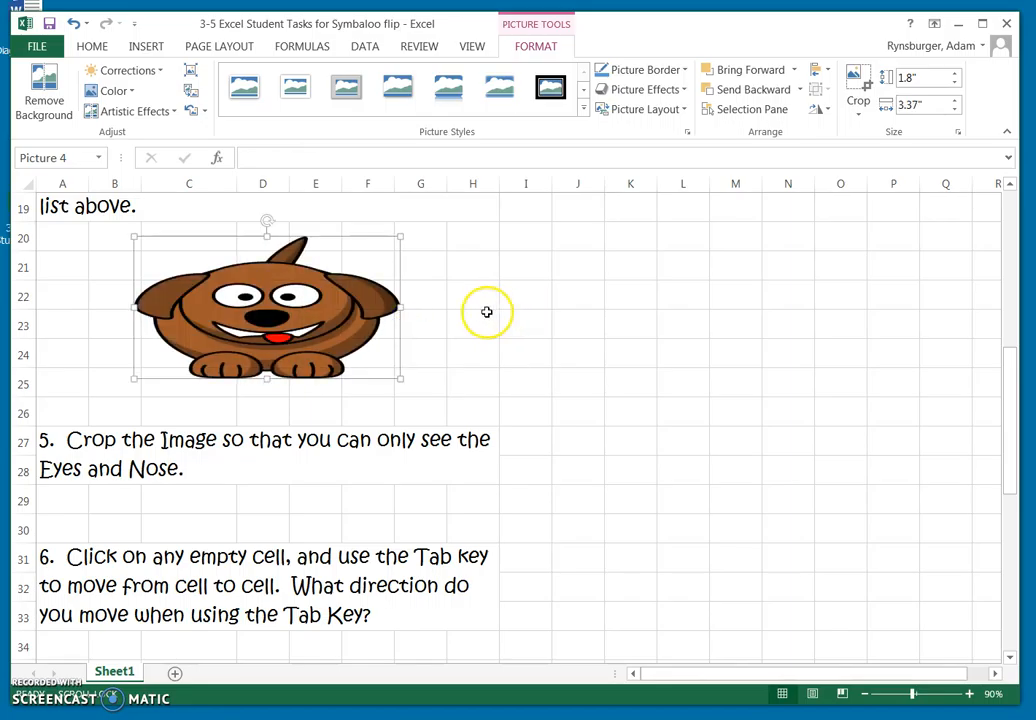
{"action": "left_click_drag", "start_coordinate": [402, 309], "coordinate": [281, 311]}
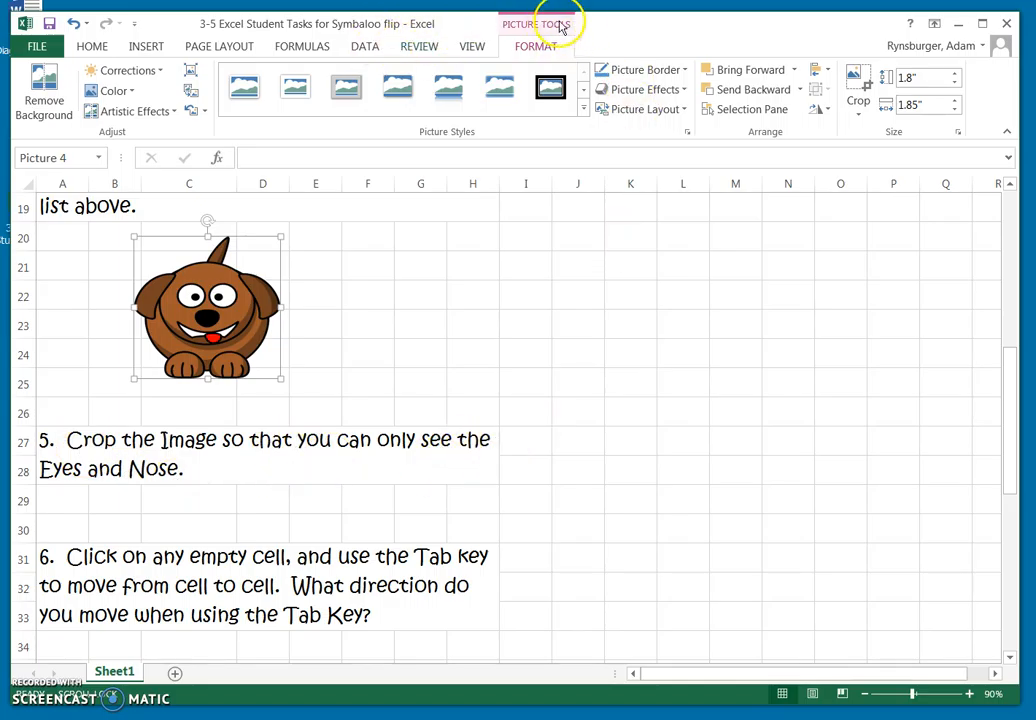
{"action": "left_click", "coordinate": [505, 288]}
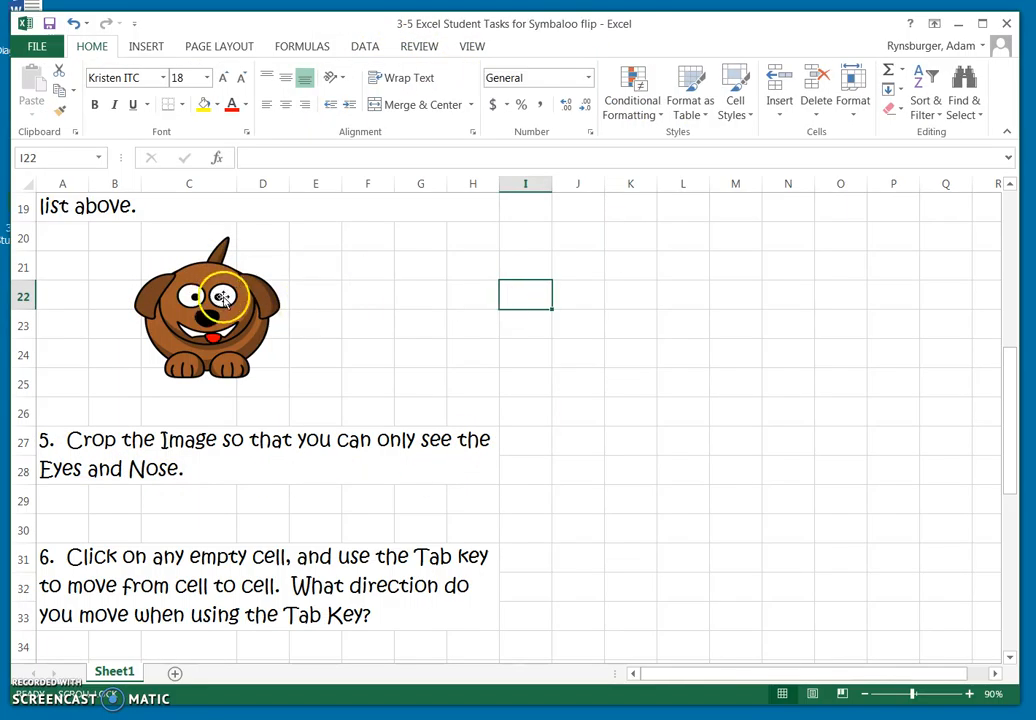
Crop the dog picture tightly around the face so that mainly the eyes and nose remain.
{"action": "left_click", "coordinate": [176, 245]}
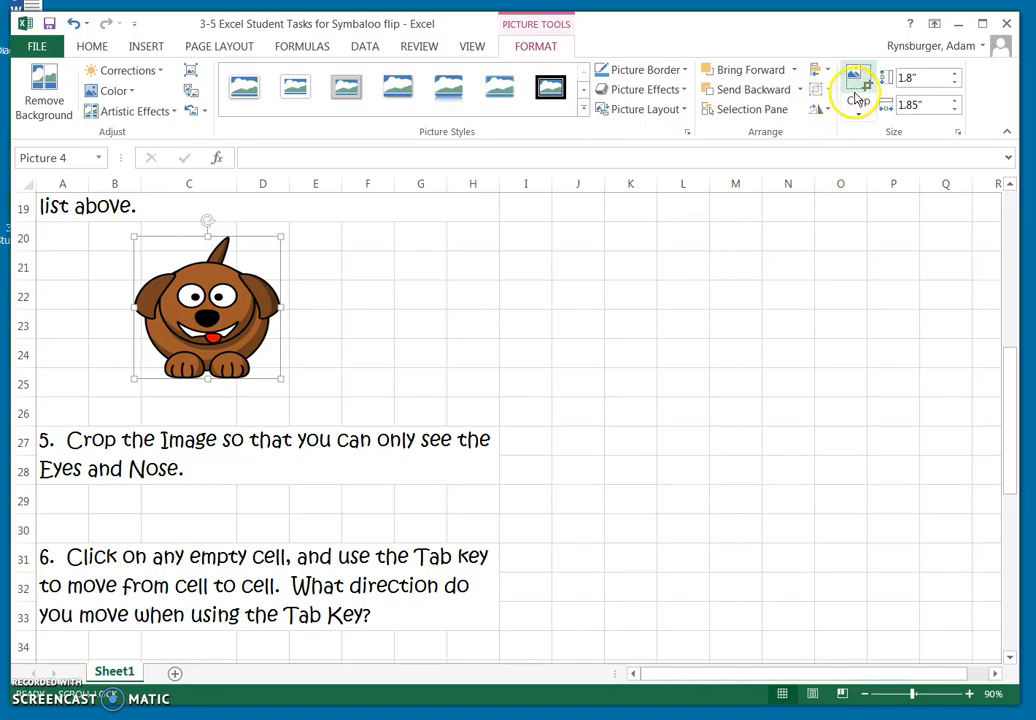
{"action": "left_click", "coordinate": [399, 344]}
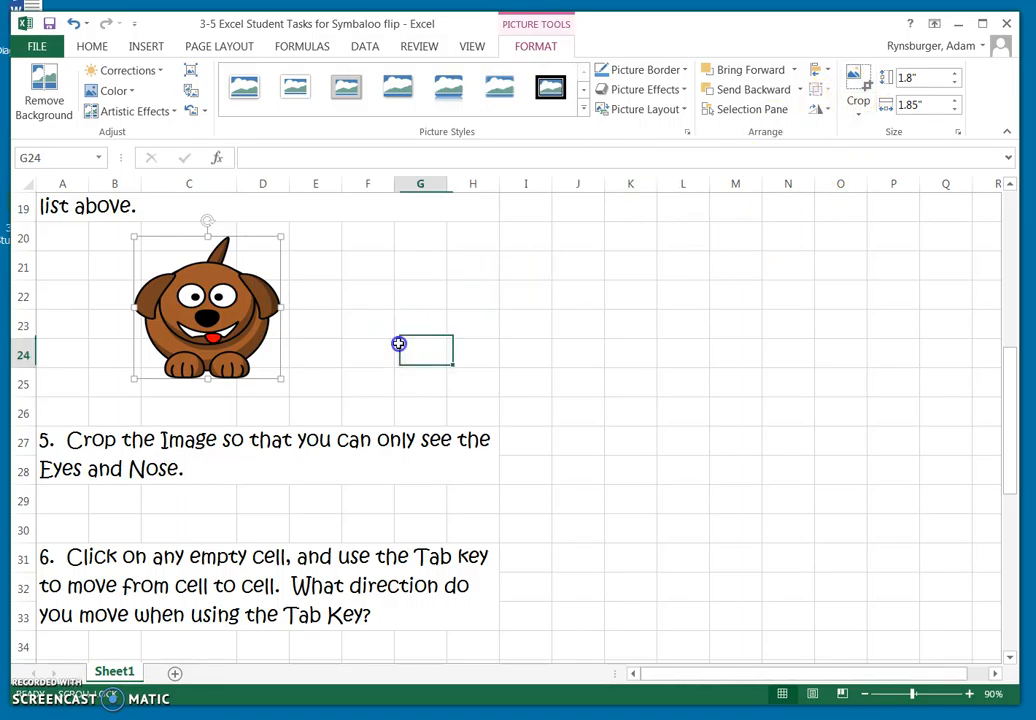
{"action": "right_click", "coordinate": [221, 330]}
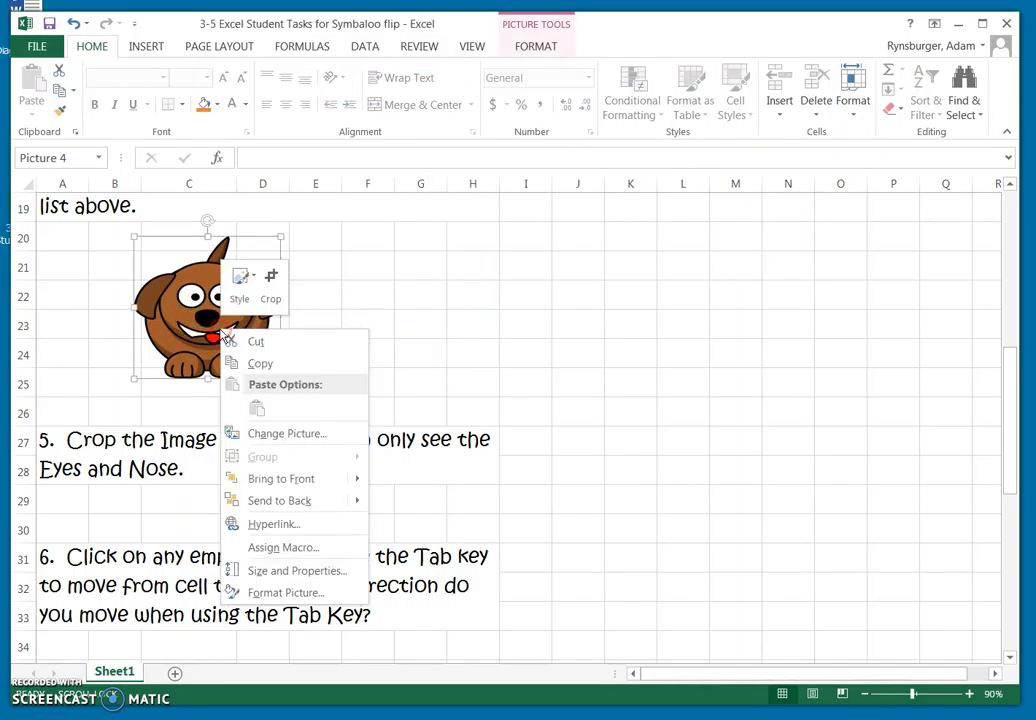
{"action": "left_click", "coordinate": [276, 287]}
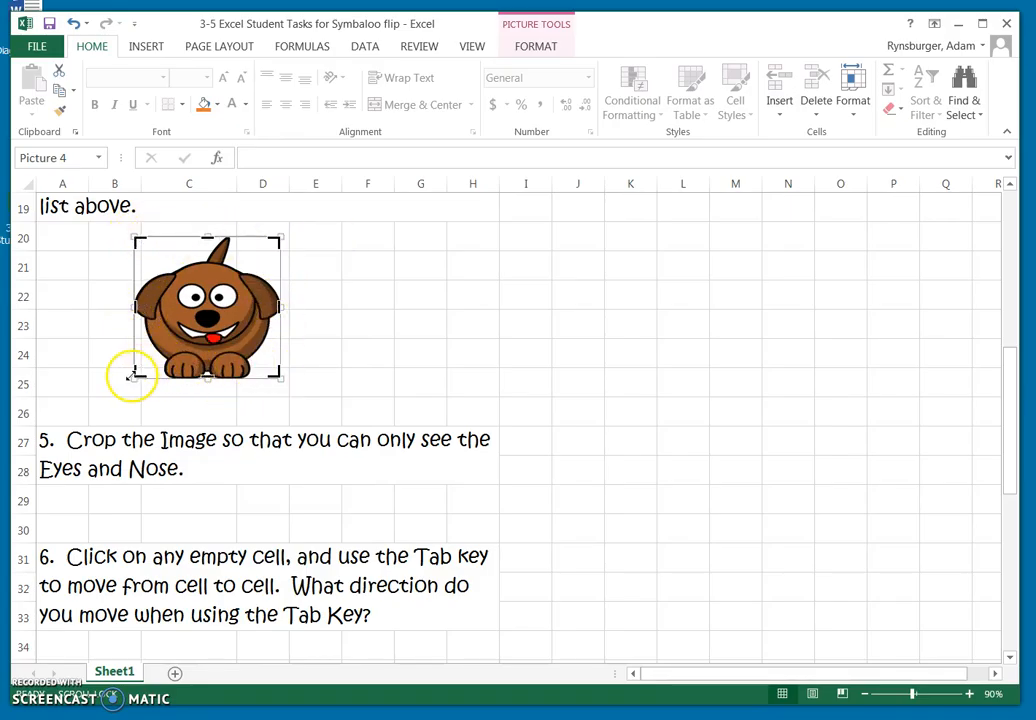
{"action": "left_click_drag", "start_coordinate": [137, 375], "coordinate": [170, 335]}
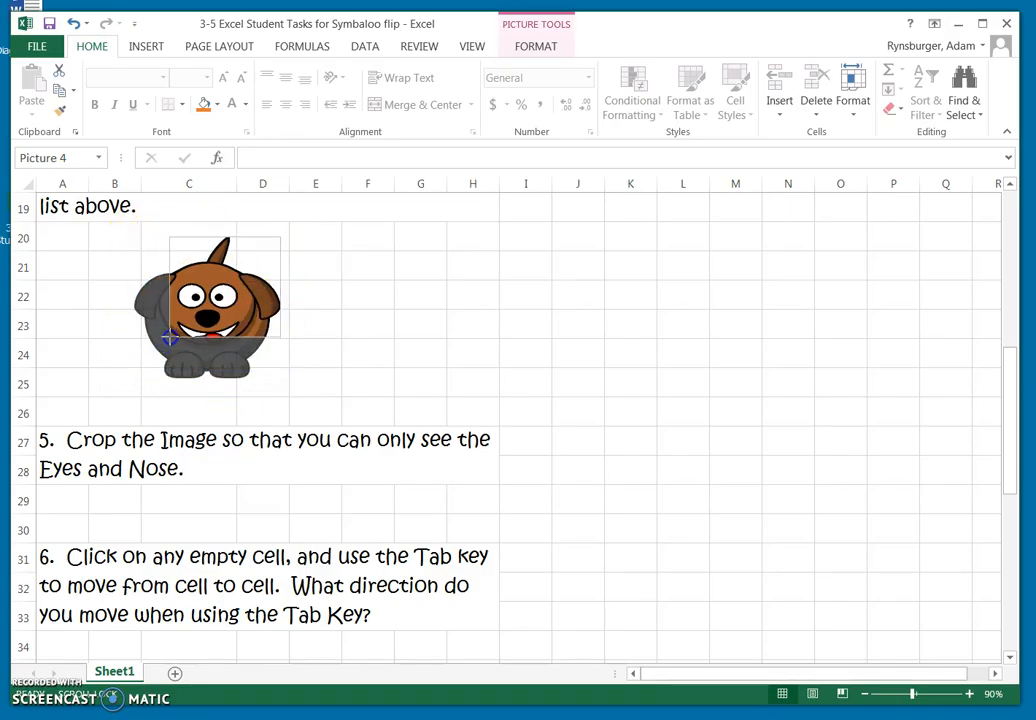
{"action": "left_click_drag", "start_coordinate": [278, 238], "coordinate": [251, 265]}
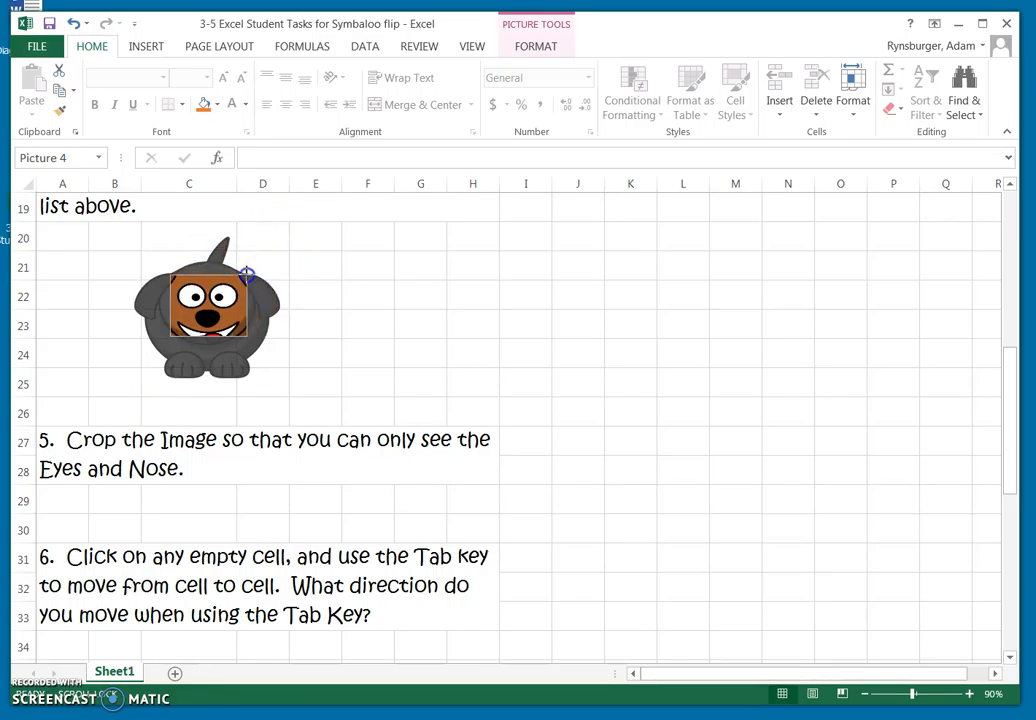
{"action": "left_click_drag", "start_coordinate": [247, 335], "coordinate": [243, 328]}
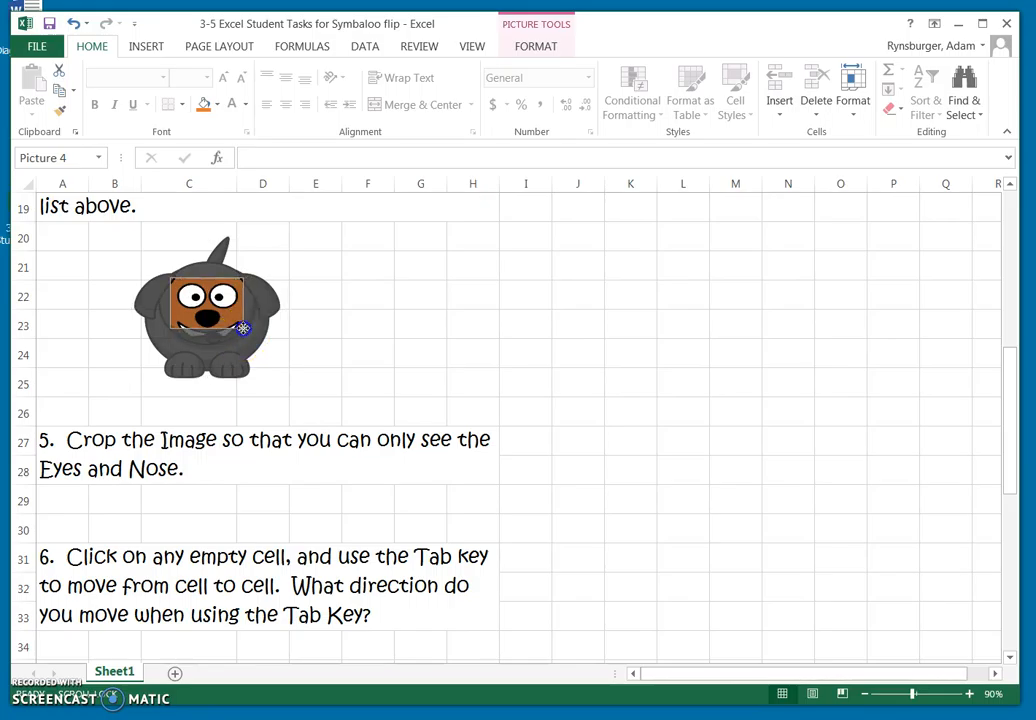
{"action": "left_click", "coordinate": [408, 329]}
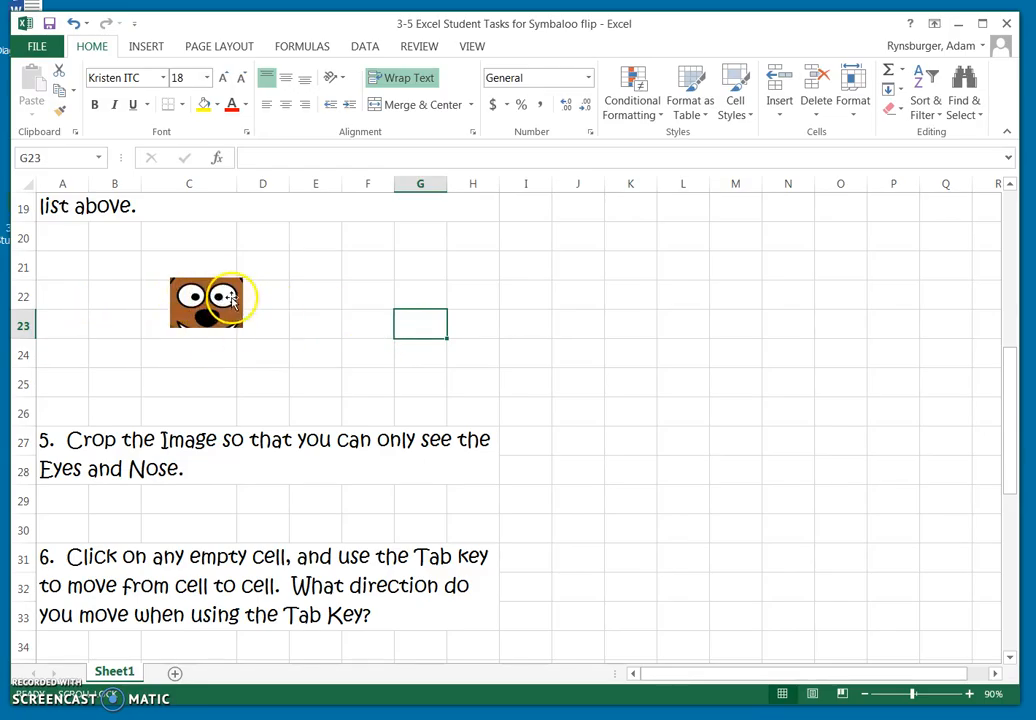
Enlarge the cropped dog face so it spans roughly columns B to D and rows 21 to 25.
{"action": "left_click", "coordinate": [168, 279]}
{"action": "left_click_drag", "start_coordinate": [168, 279], "coordinate": [92, 254]}
{"action": "left_click_drag", "start_coordinate": [168, 302], "coordinate": [277, 378]}
{"action": "left_click", "coordinate": [424, 337]}
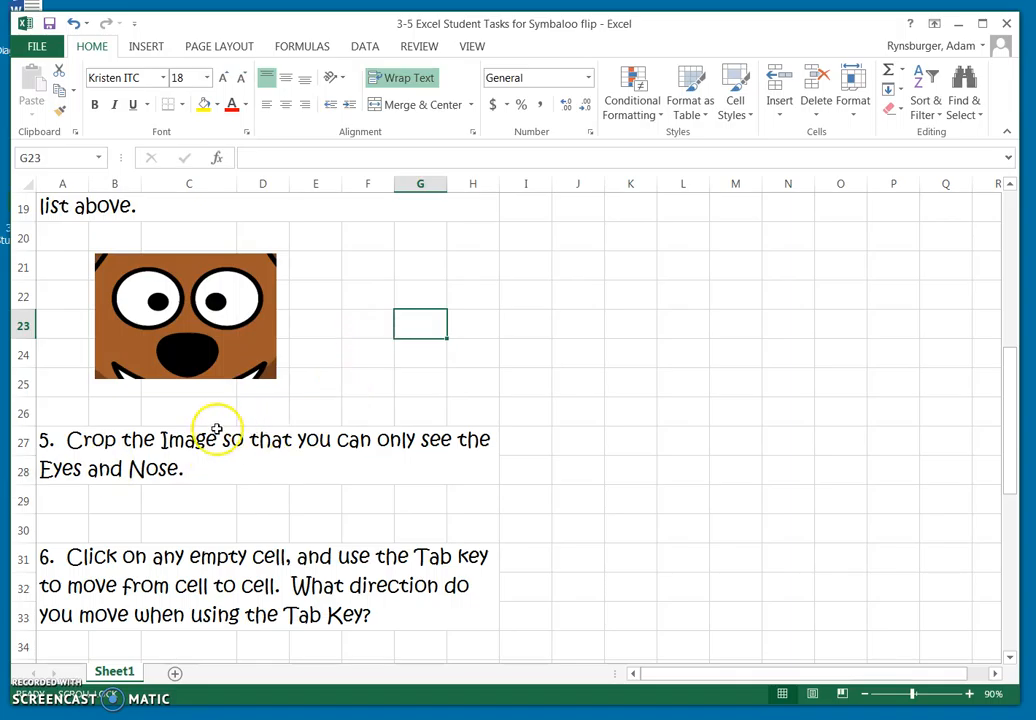
For task 6, move the selection cell by cell along row 35 from B35 to H35.
{"action": "scroll", "coordinate": [481, 512], "scroll_direction": "down", "scroll_amount": 4}
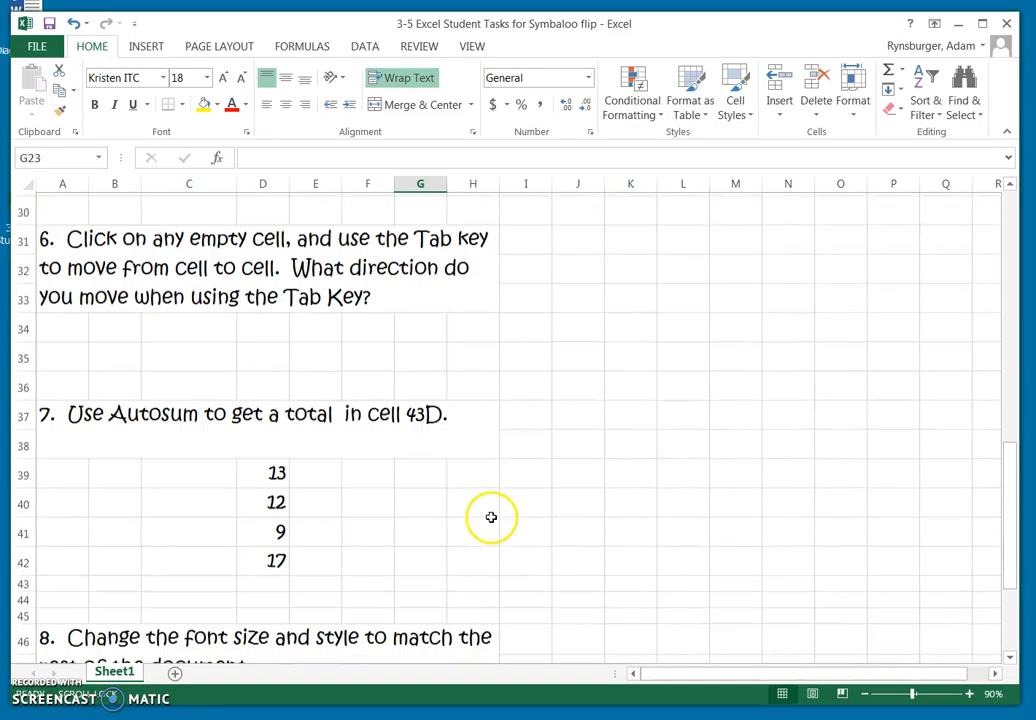
{"action": "scroll", "coordinate": [481, 513], "scroll_direction": "up", "scroll_amount": 1}
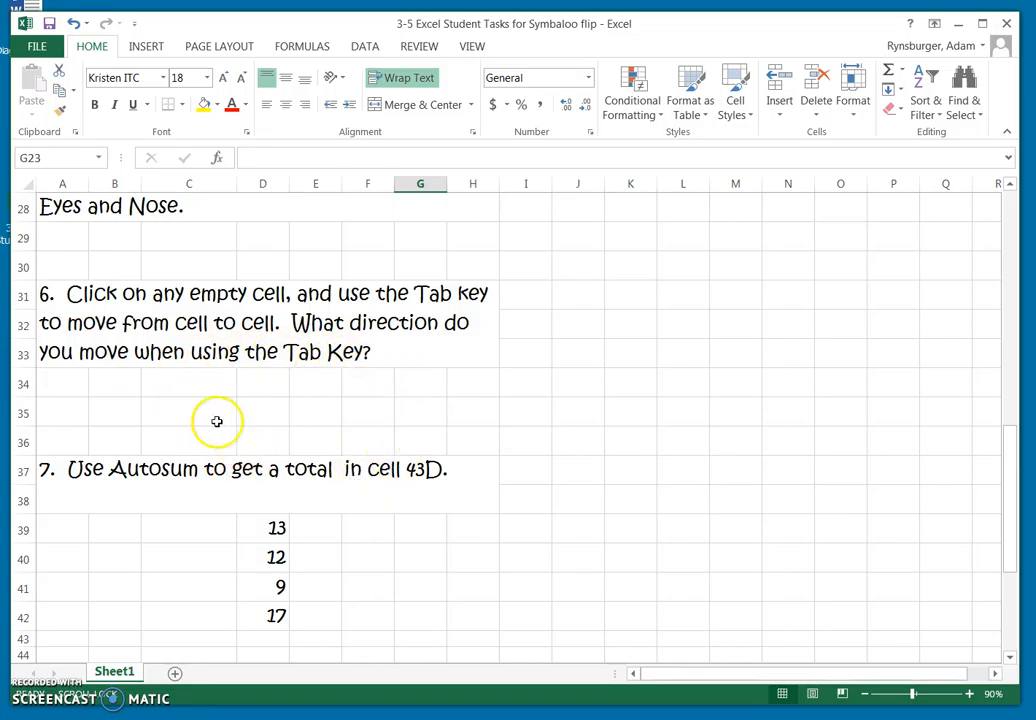
{"action": "left_click", "coordinate": [111, 411]}
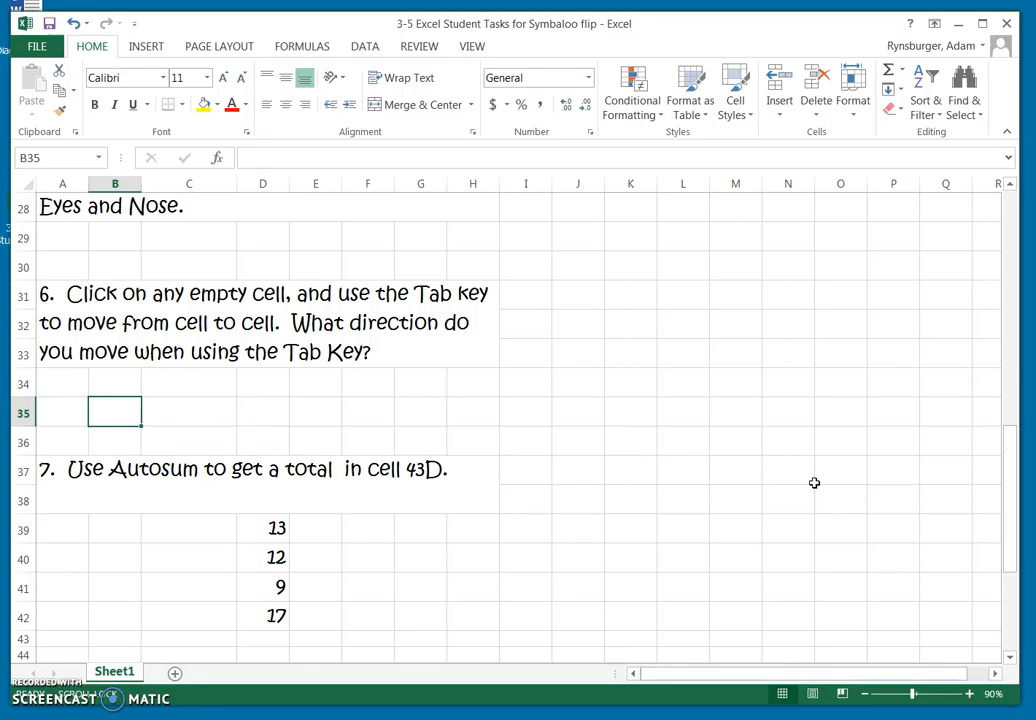
{"action": "key", "text": "Tab"}
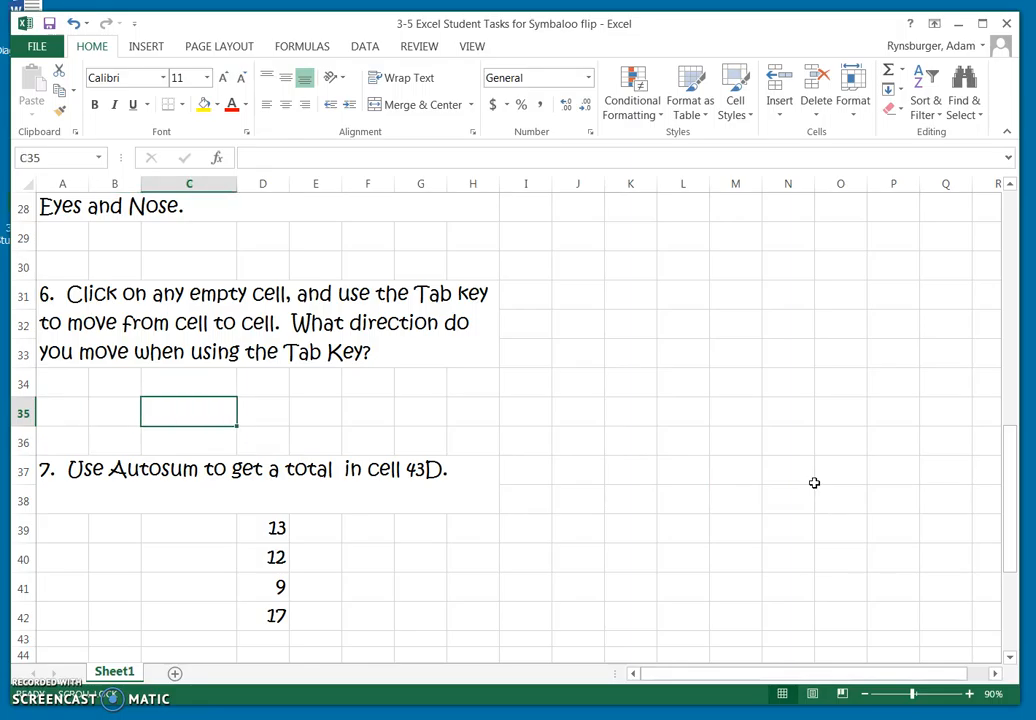
{"action": "key", "text": "Tab"}
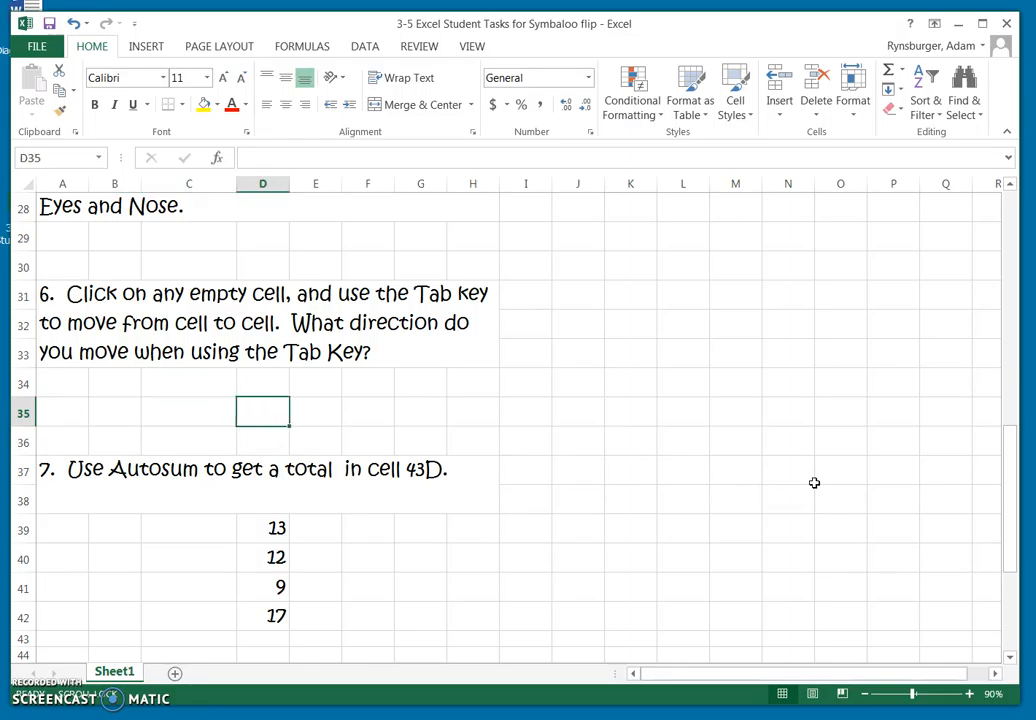
{"action": "key", "text": "Tab"}
{"action": "key", "text": "Tab"}
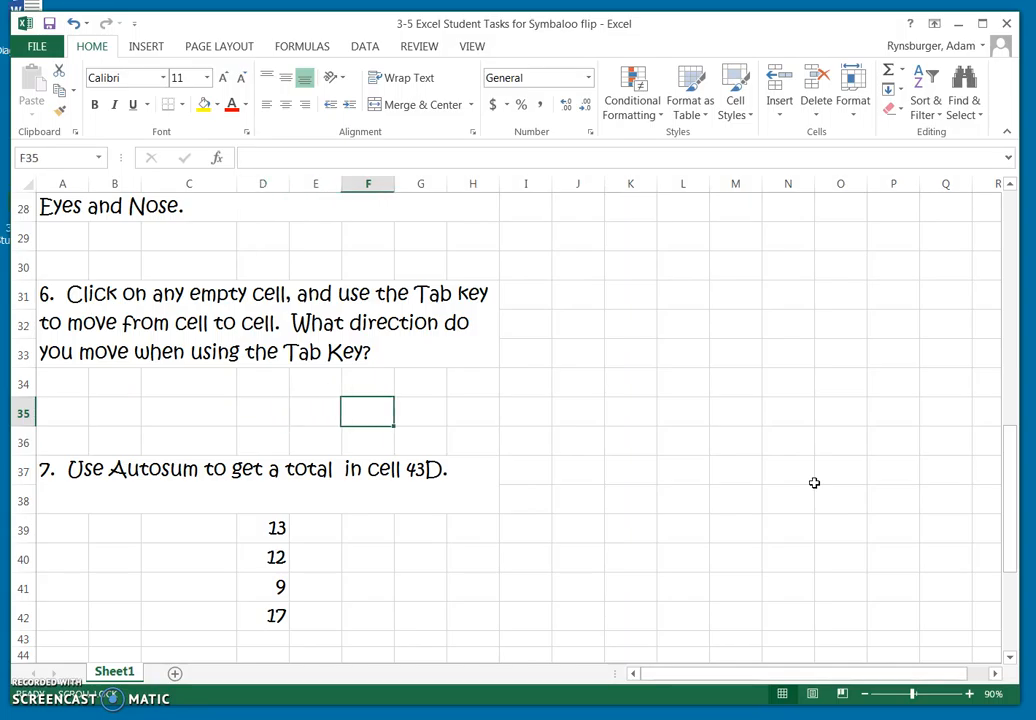
{"action": "key", "text": "Tab"}
{"action": "key", "text": "Tab"}
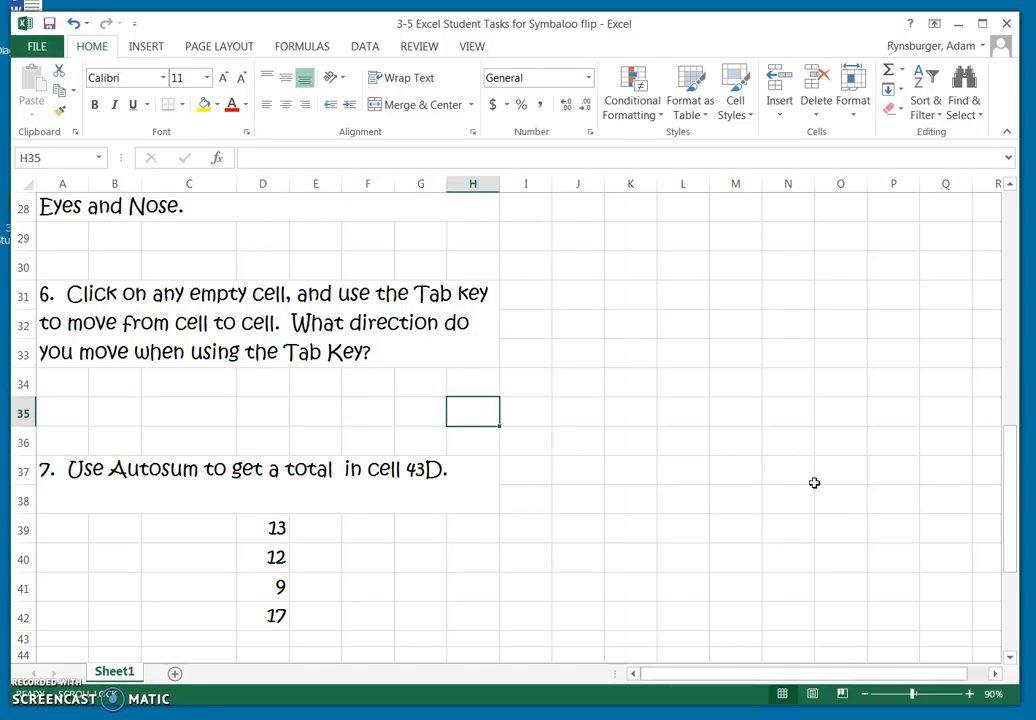
Repeat the cell-by-cell movement along row 35, from C35 to F35.
{"action": "left_click", "coordinate": [180, 411]}
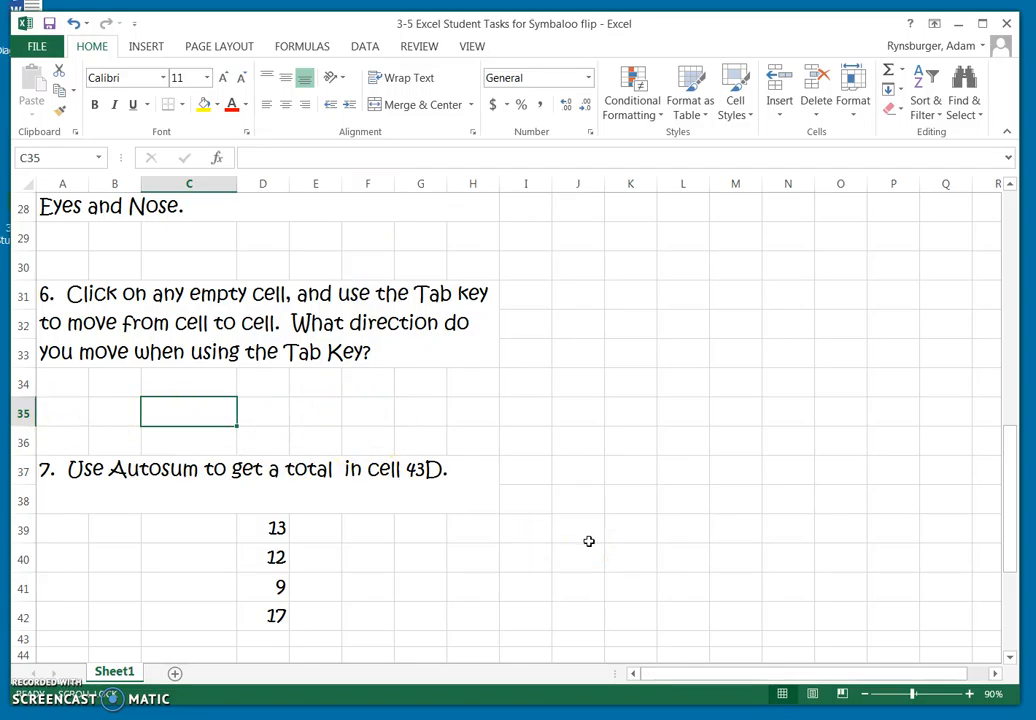
{"action": "key", "text": "Tab"}
{"action": "key", "text": "Tab"}
{"action": "key", "text": "Tab"}
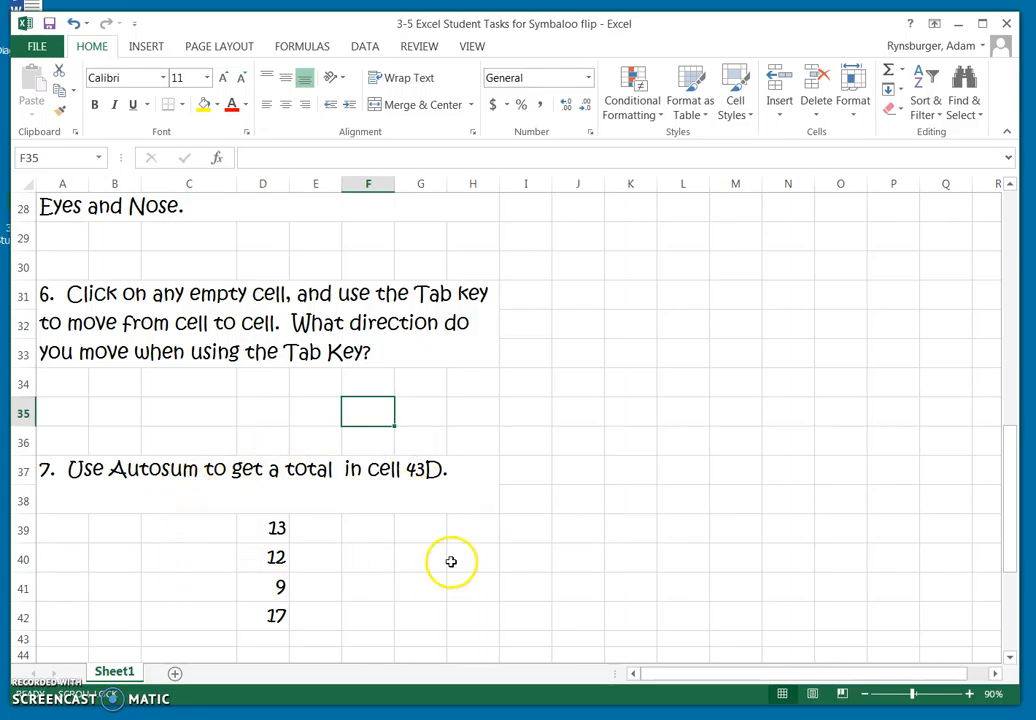
Total the numbers in D39:D42 with AutoSum so the sum goes into cell D43.
{"action": "scroll", "coordinate": [451, 560], "scroll_direction": "down", "scroll_amount": 2}
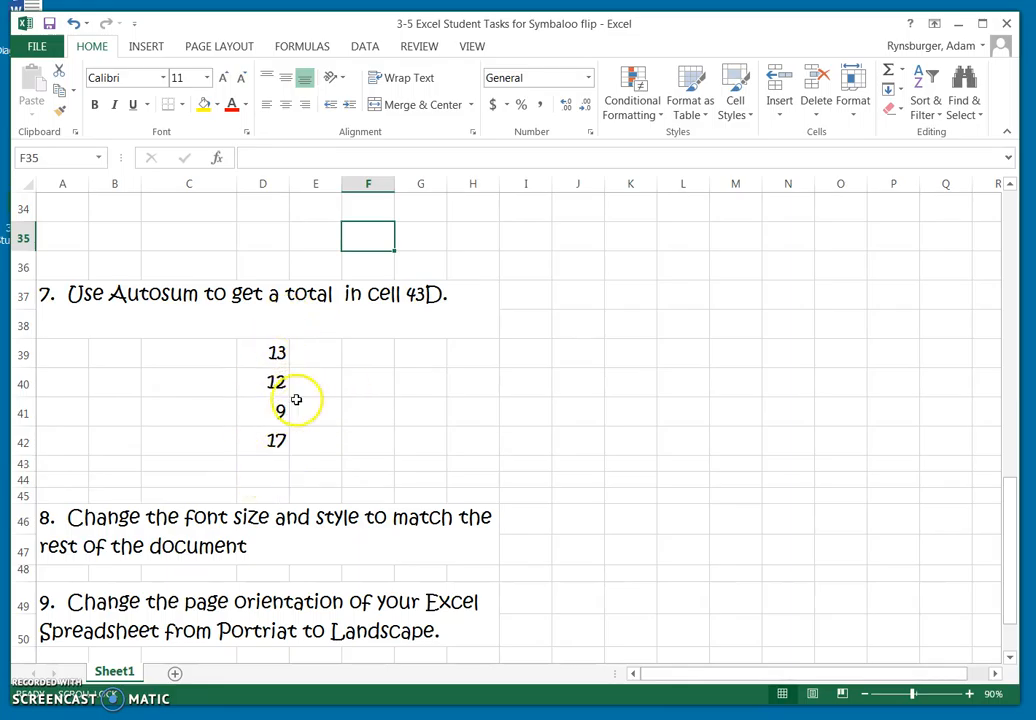
{"action": "left_click", "coordinate": [245, 464]}
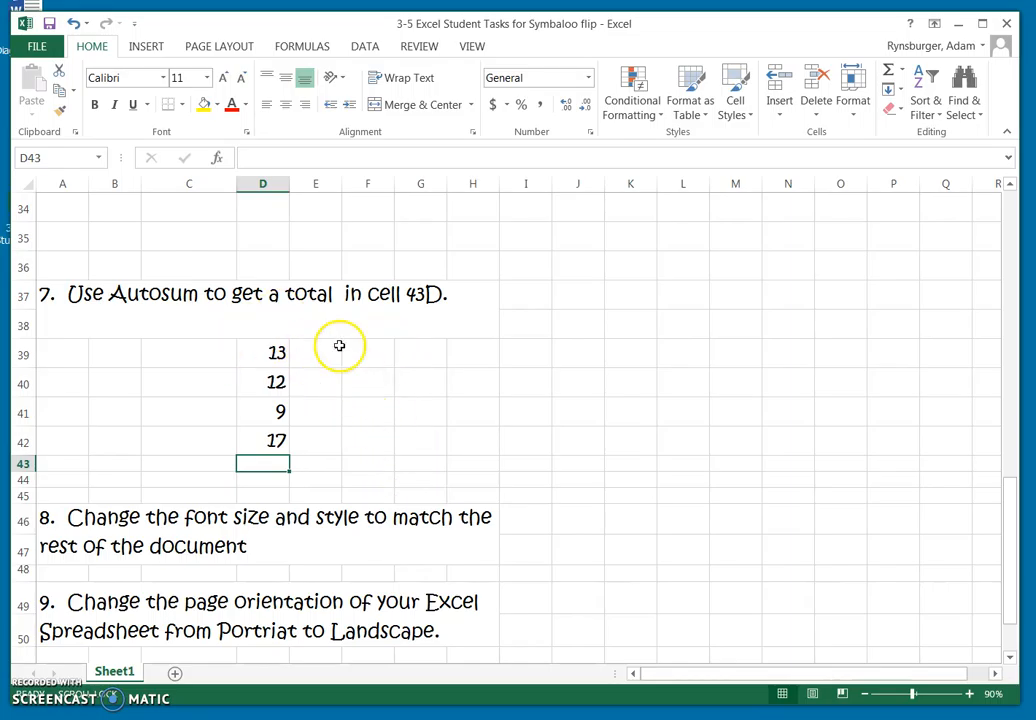
{"action": "left_click_drag", "start_coordinate": [266, 353], "coordinate": [266, 442]}
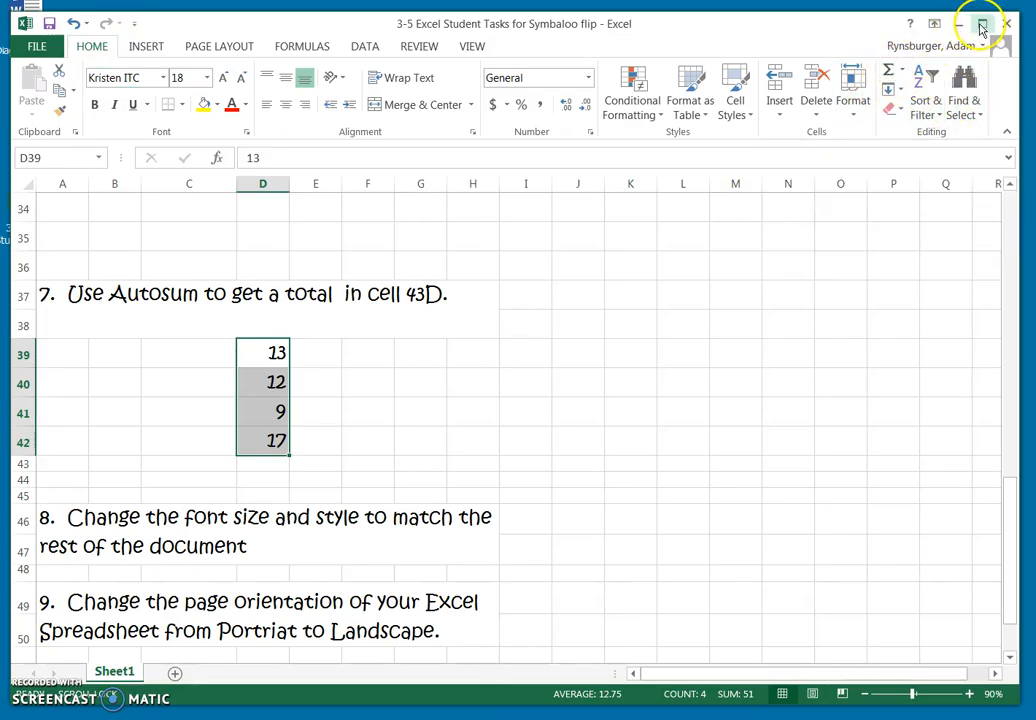
{"action": "left_click", "coordinate": [887, 76]}
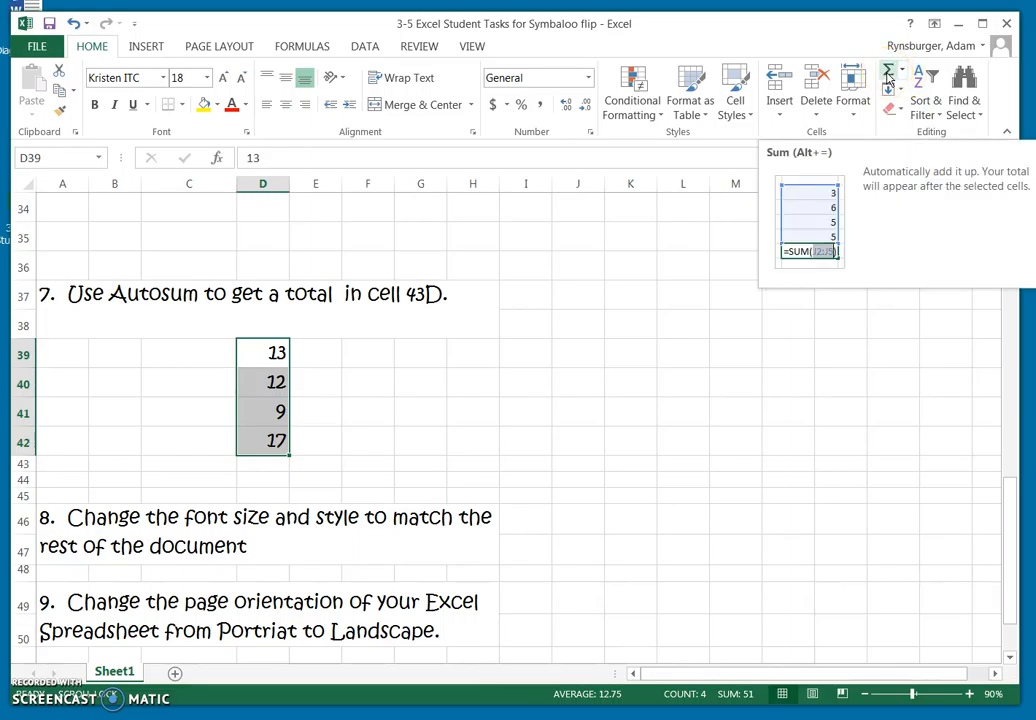
{"action": "left_click", "coordinate": [887, 76]}
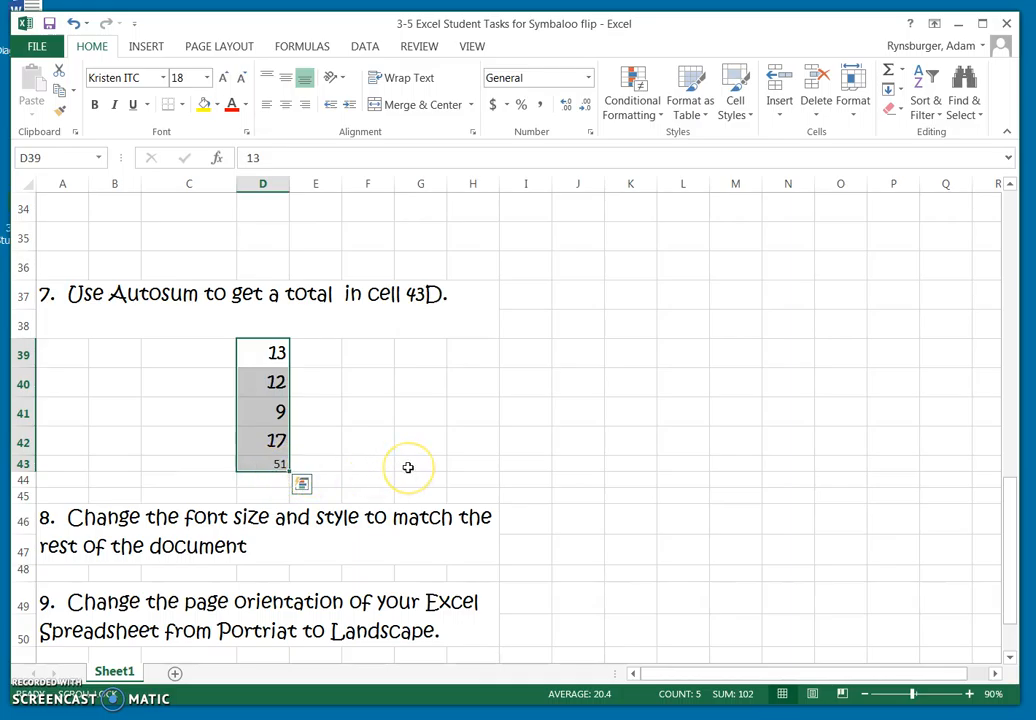
{"action": "left_click", "coordinate": [466, 480]}
Compare the font and size of the total in D43 with those of the number in D40.
{"action": "left_click", "coordinate": [274, 465]}
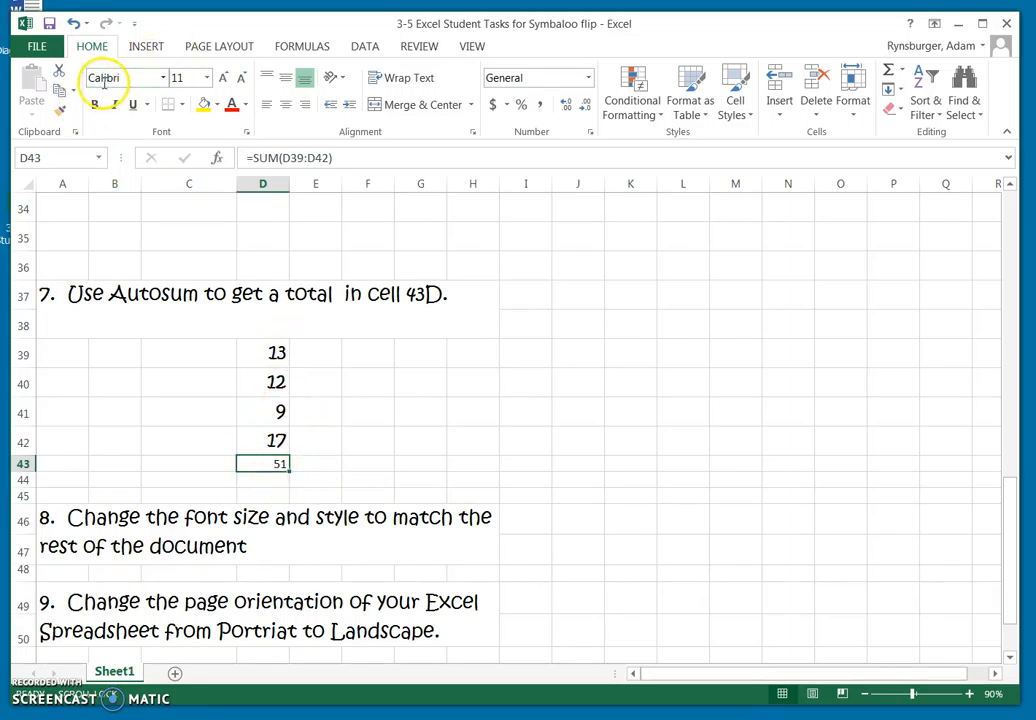
{"action": "left_click", "coordinate": [277, 388]}
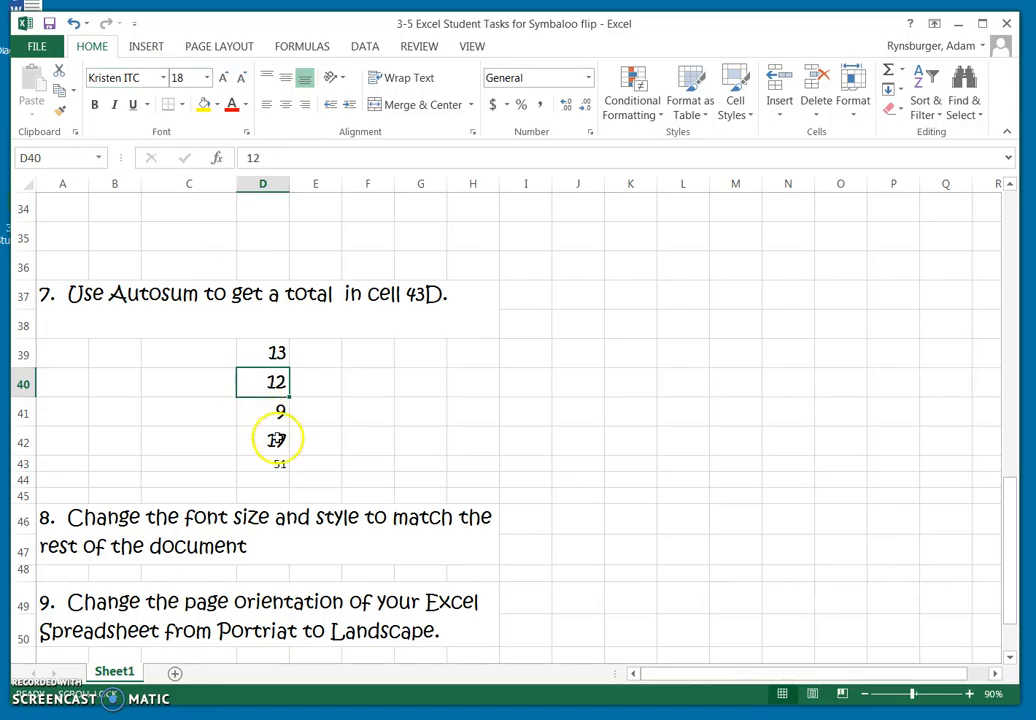
{"action": "left_click", "coordinate": [278, 467]}
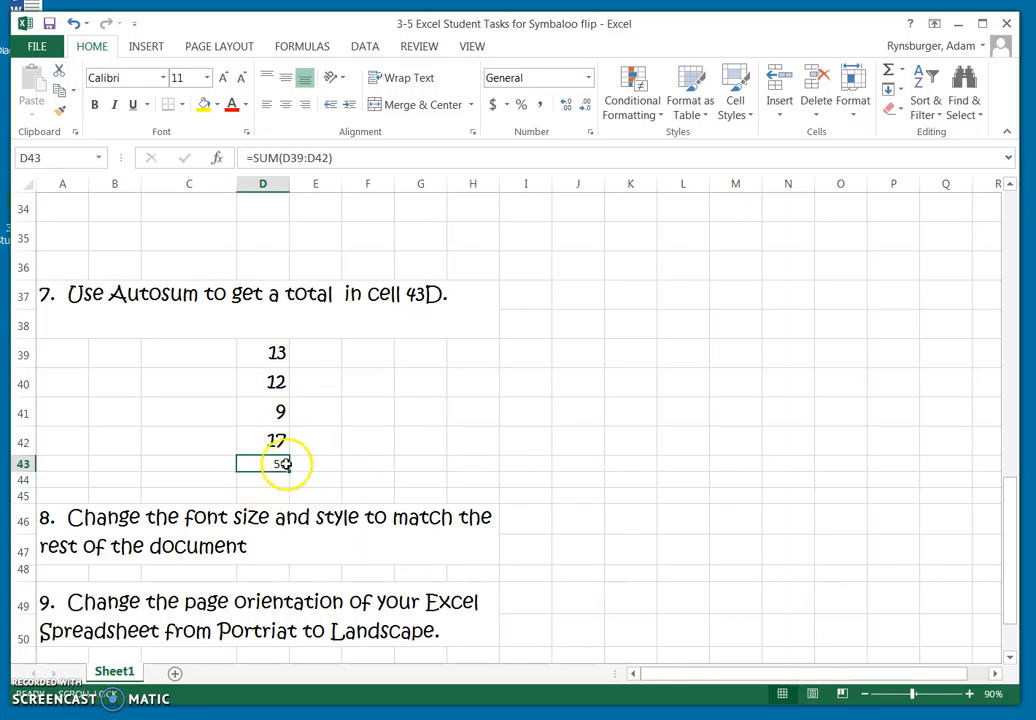
{"action": "left_click", "coordinate": [291, 410]}
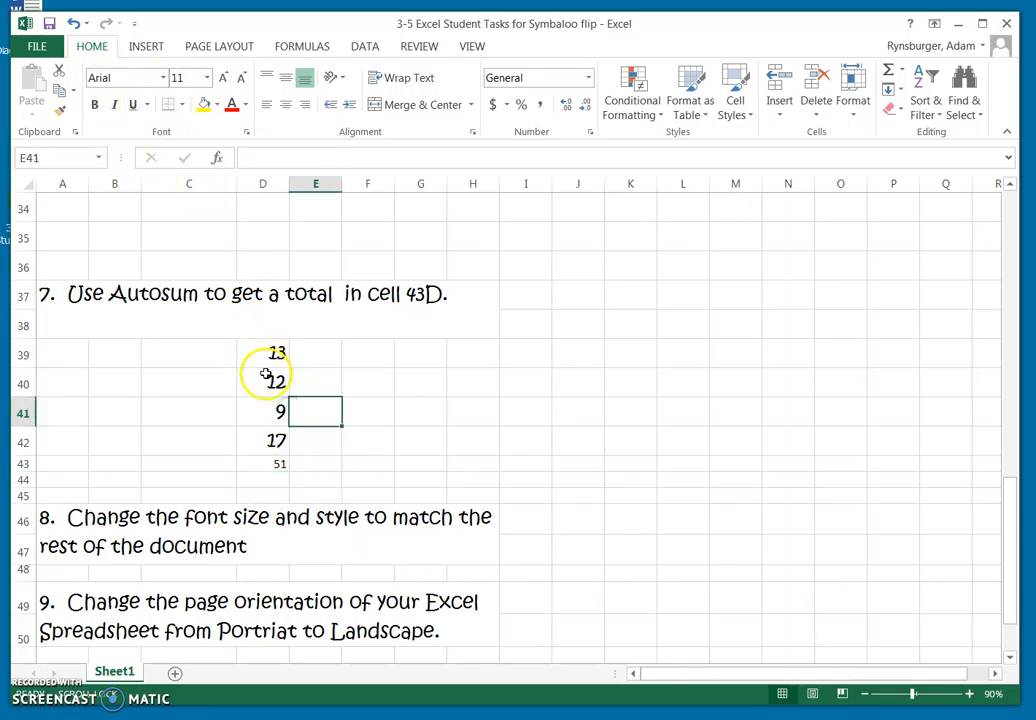
{"action": "left_click", "coordinate": [265, 374]}
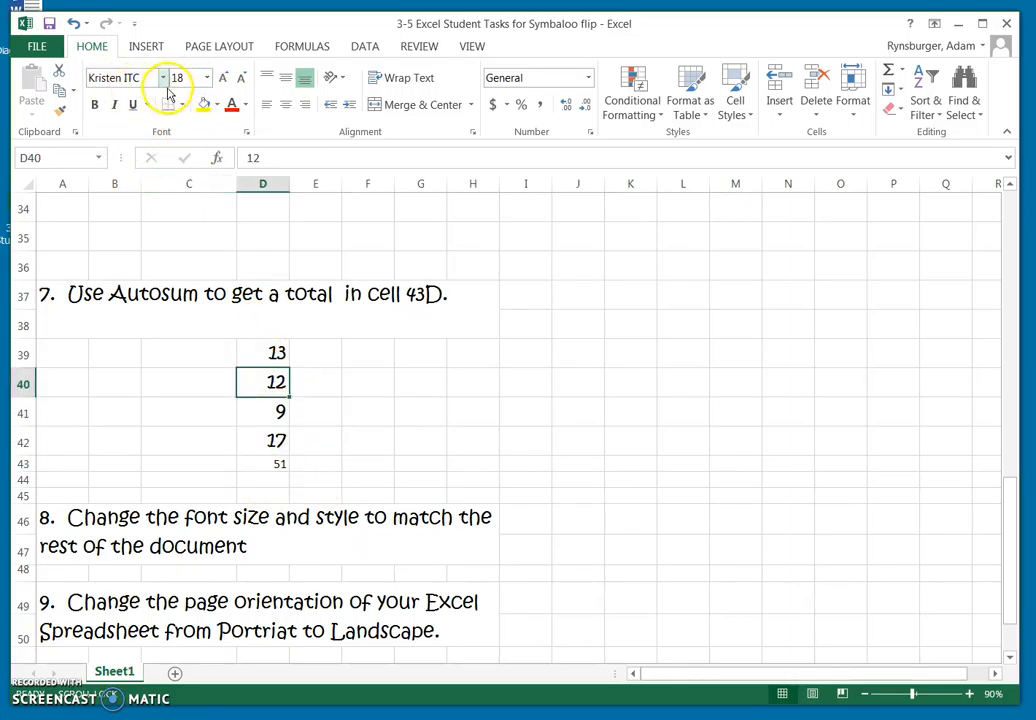
Set the font of the total in cell D43 to Kristen ITC at size 18.
{"action": "left_click", "coordinate": [271, 469]}
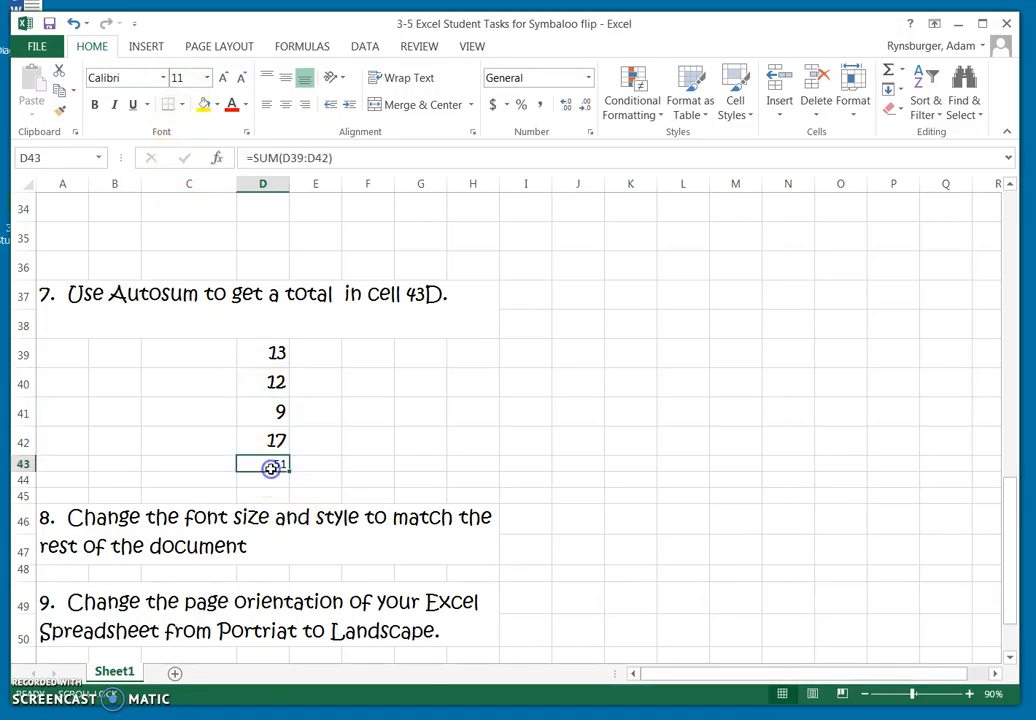
{"action": "left_click", "coordinate": [162, 80]}
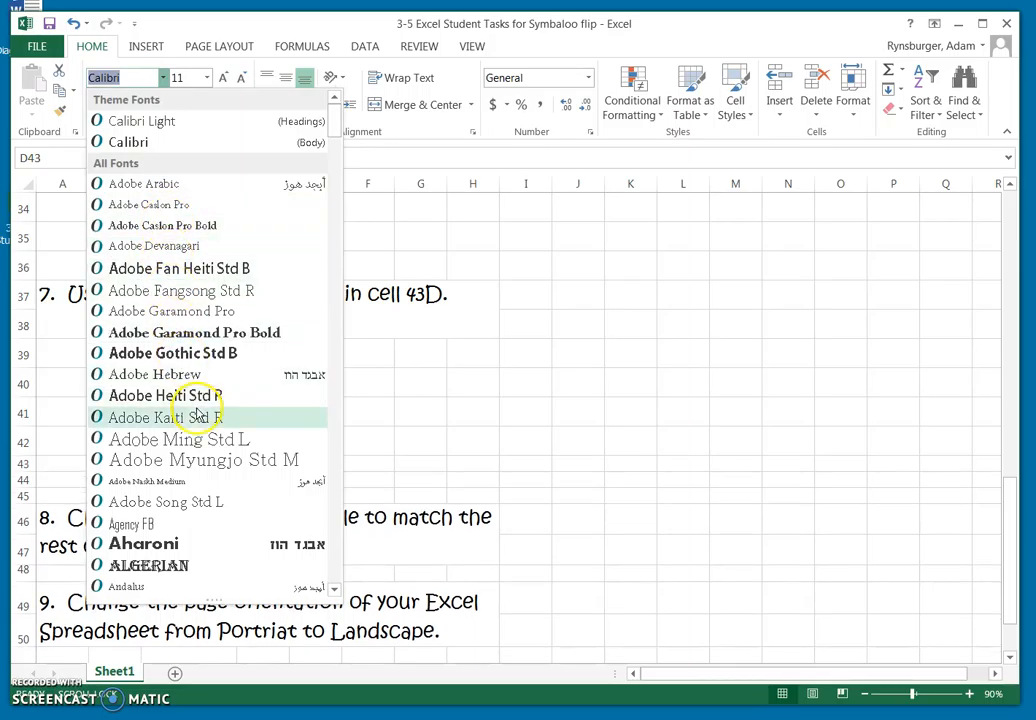
{"action": "scroll", "coordinate": [210, 415], "scroll_direction": "down", "scroll_amount": 1}
{"action": "scroll", "coordinate": [210, 415], "scroll_direction": "down", "scroll_amount": 20}
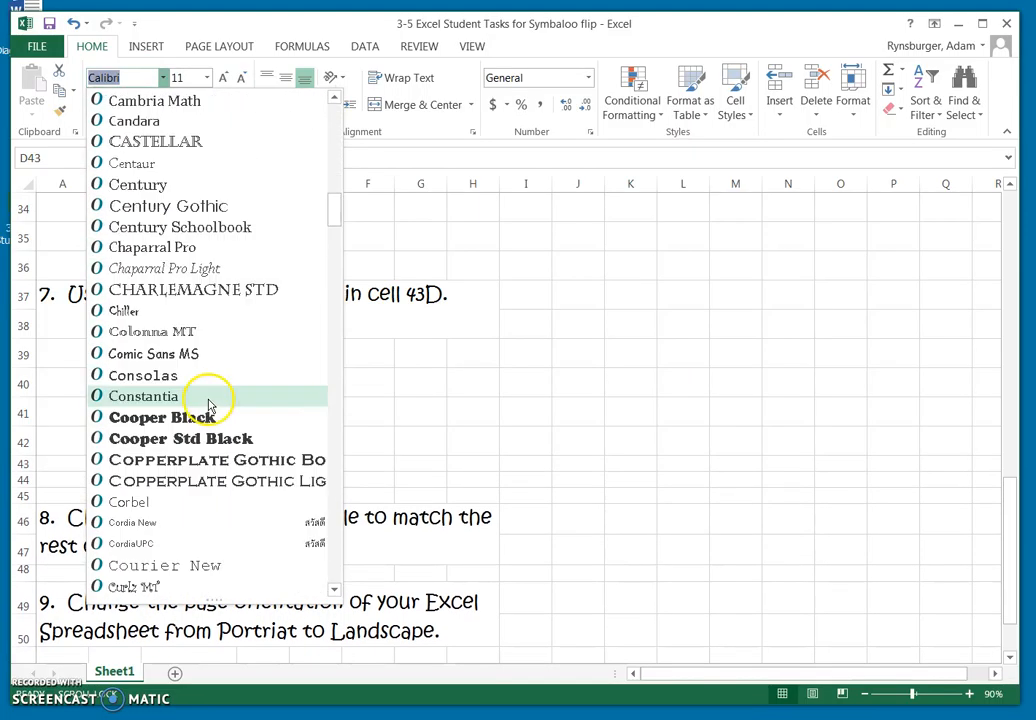
{"action": "scroll", "coordinate": [212, 403], "scroll_direction": "down", "scroll_amount": 8}
{"action": "scroll", "coordinate": [210, 403], "scroll_direction": "down", "scroll_amount": 9}
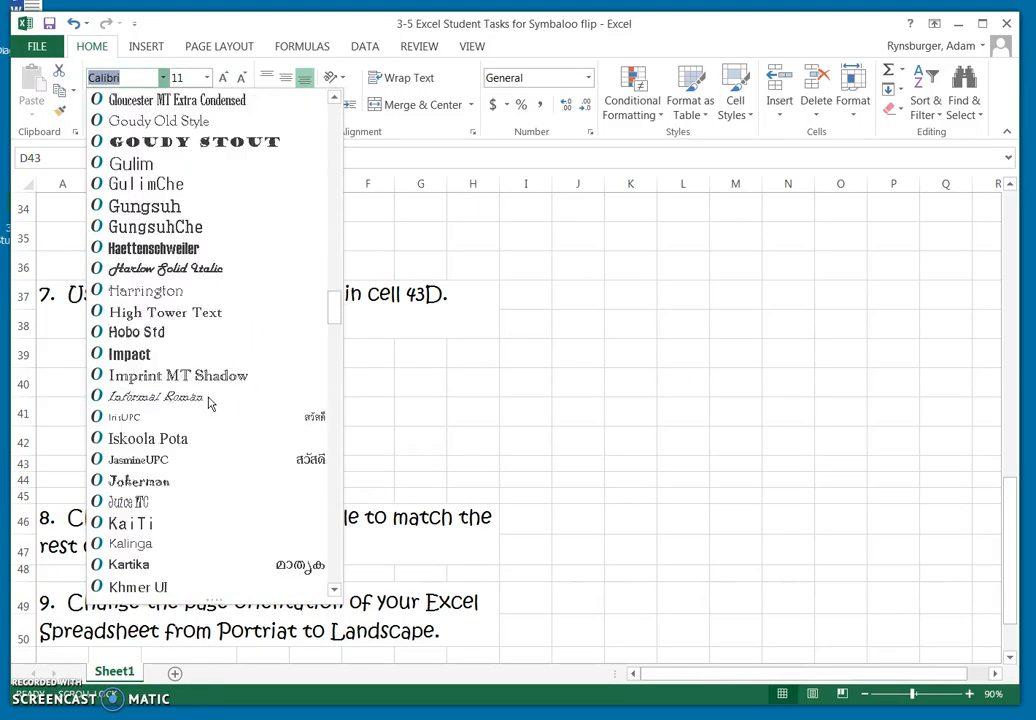
{"action": "scroll", "coordinate": [210, 403], "scroll_direction": "down", "scroll_amount": 10}
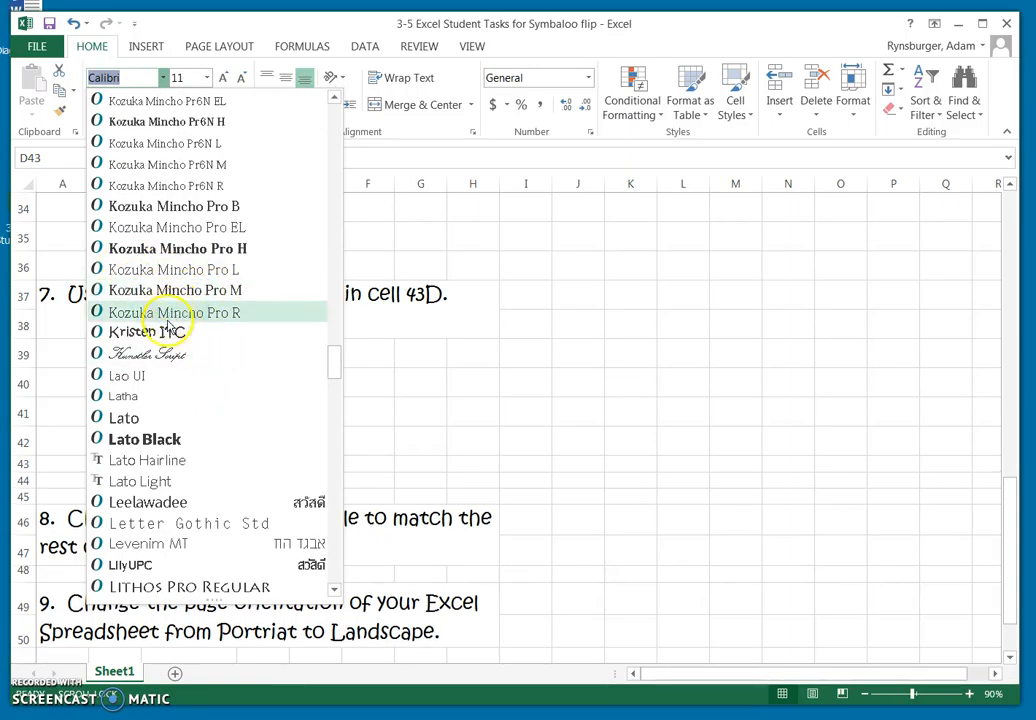
{"action": "left_click", "coordinate": [152, 338]}
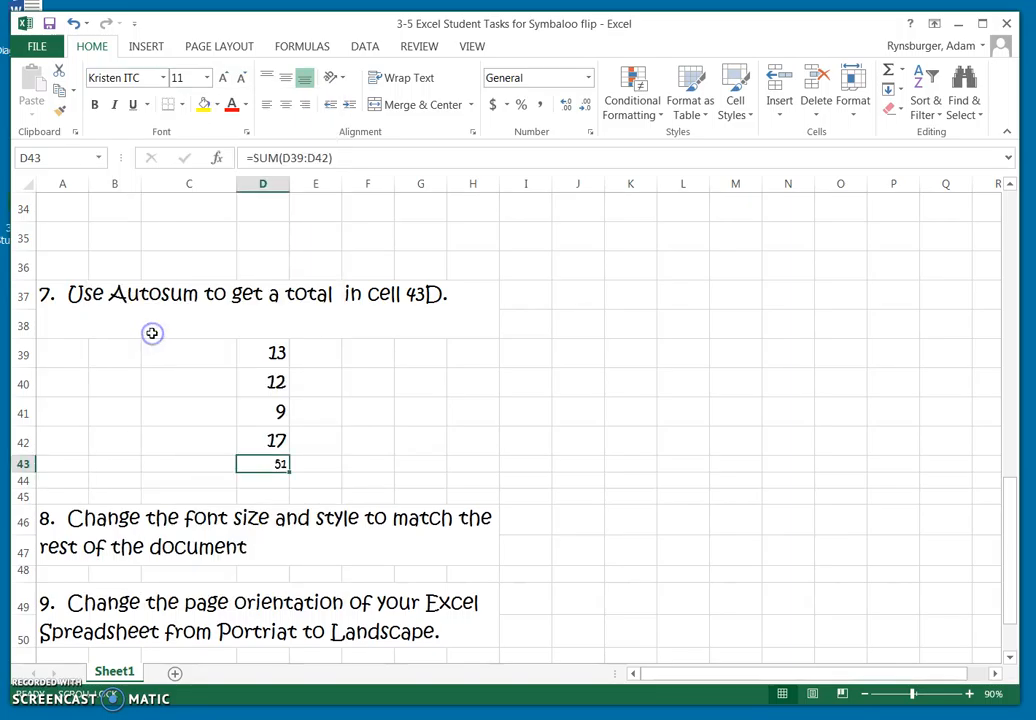
{"action": "left_click", "coordinate": [206, 78]}
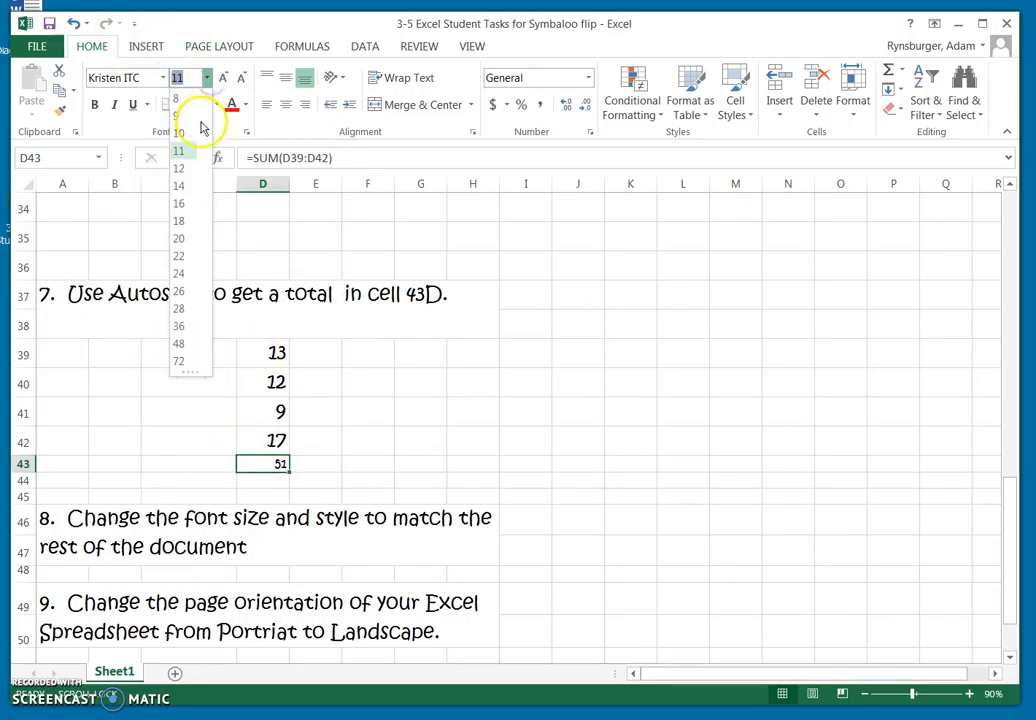
{"action": "left_click", "coordinate": [188, 220]}
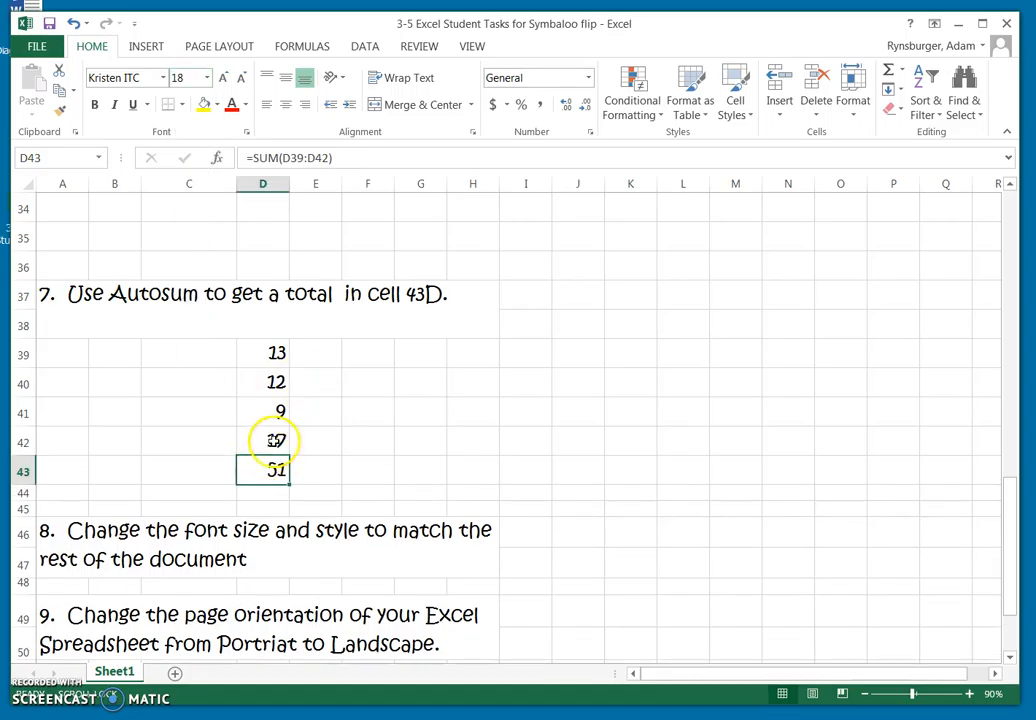
For task 9, change the sheet's page orientation to Landscape.
{"action": "scroll", "coordinate": [493, 440], "scroll_direction": "down", "scroll_amount": 5}
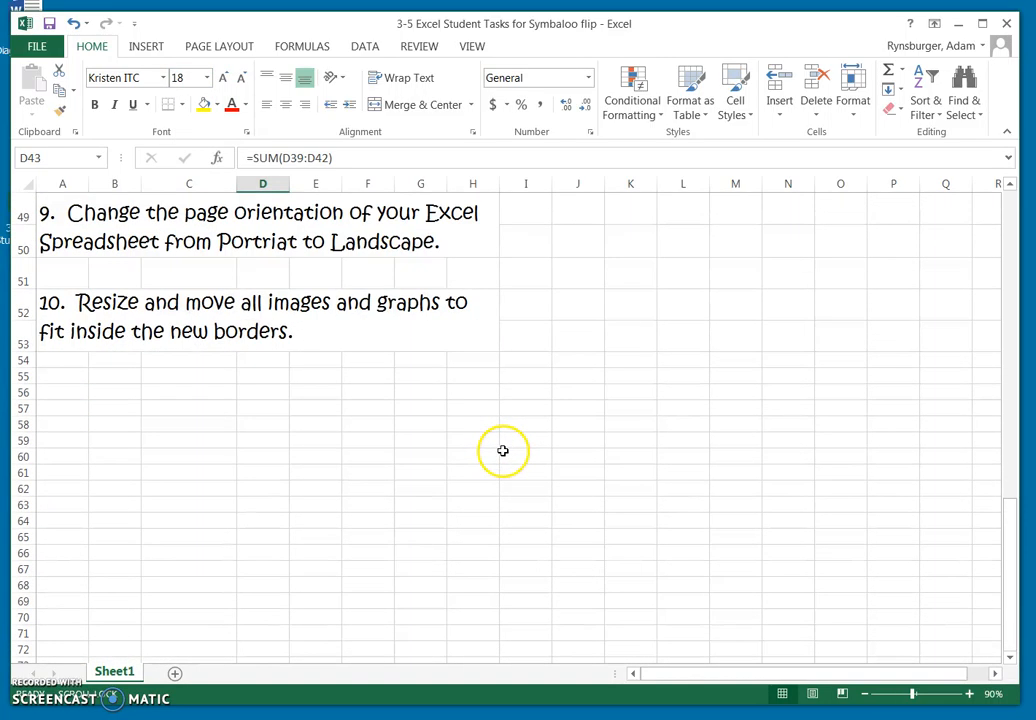
{"action": "scroll", "coordinate": [503, 447], "scroll_direction": "up", "scroll_amount": 1}
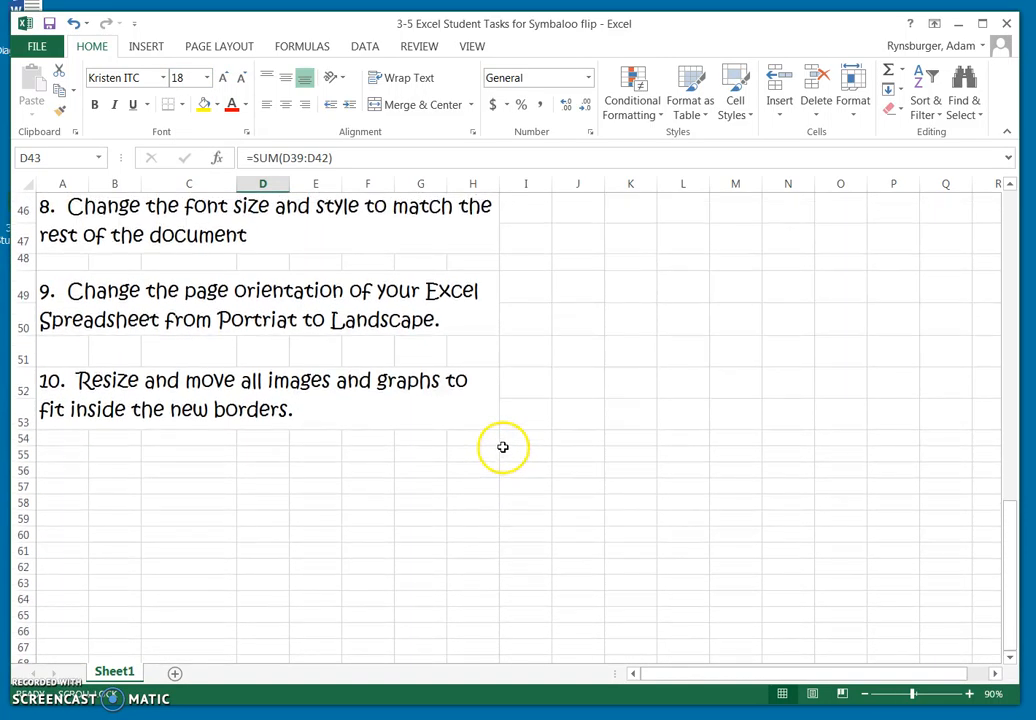
{"action": "left_click", "coordinate": [173, 298]}
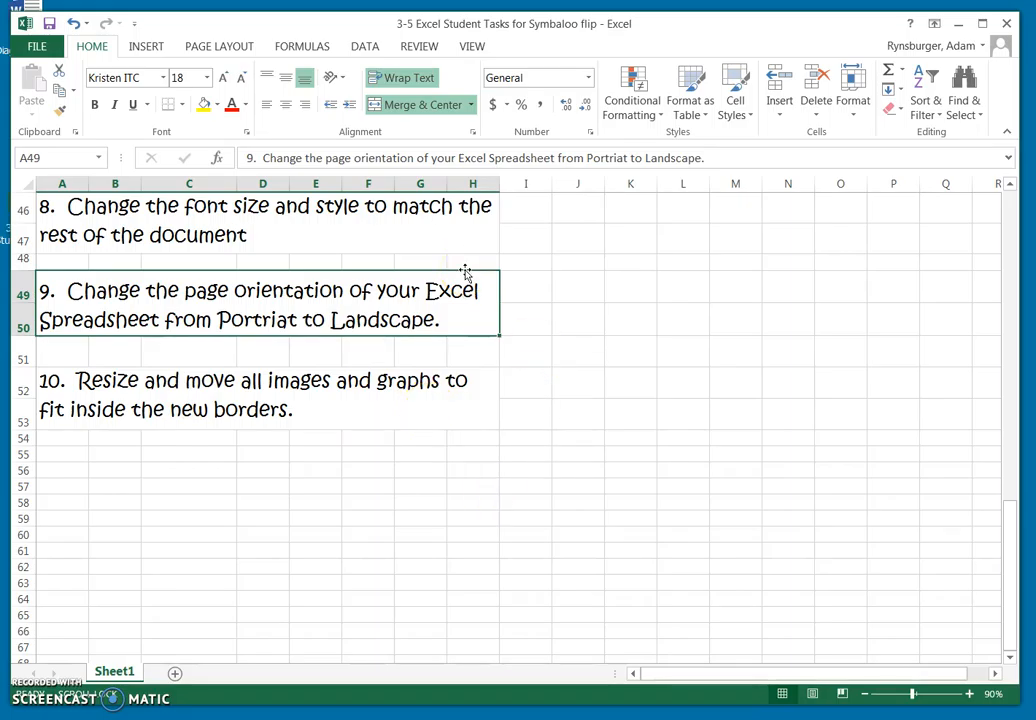
{"action": "left_click", "coordinate": [222, 47]}
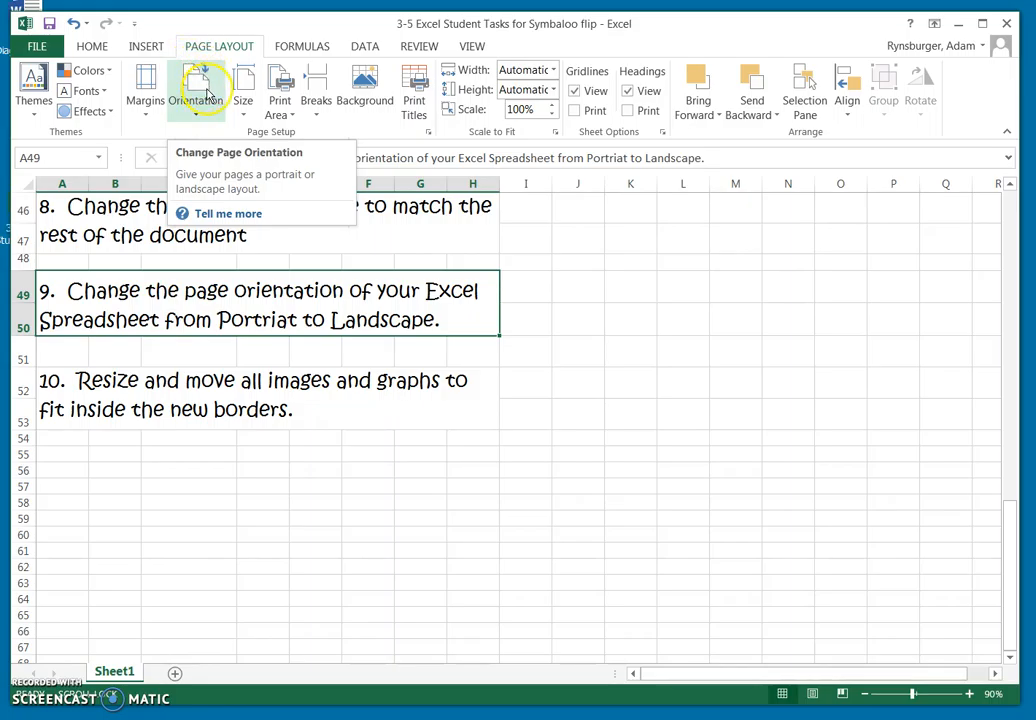
{"action": "left_click", "coordinate": [206, 93]}
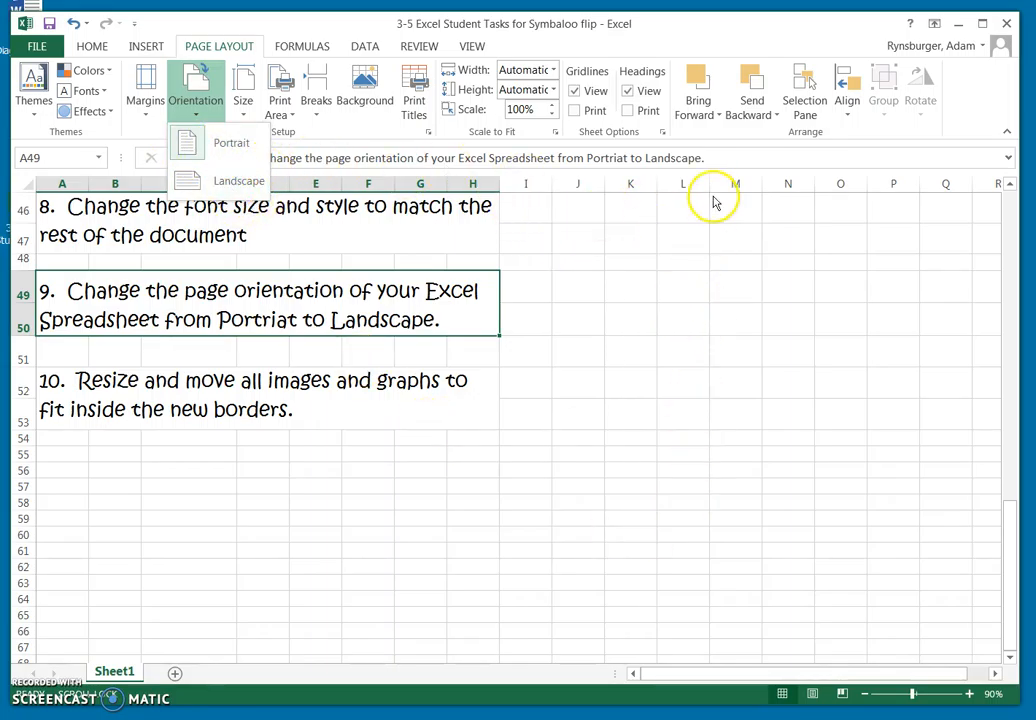
{"action": "left_click", "coordinate": [195, 182]}
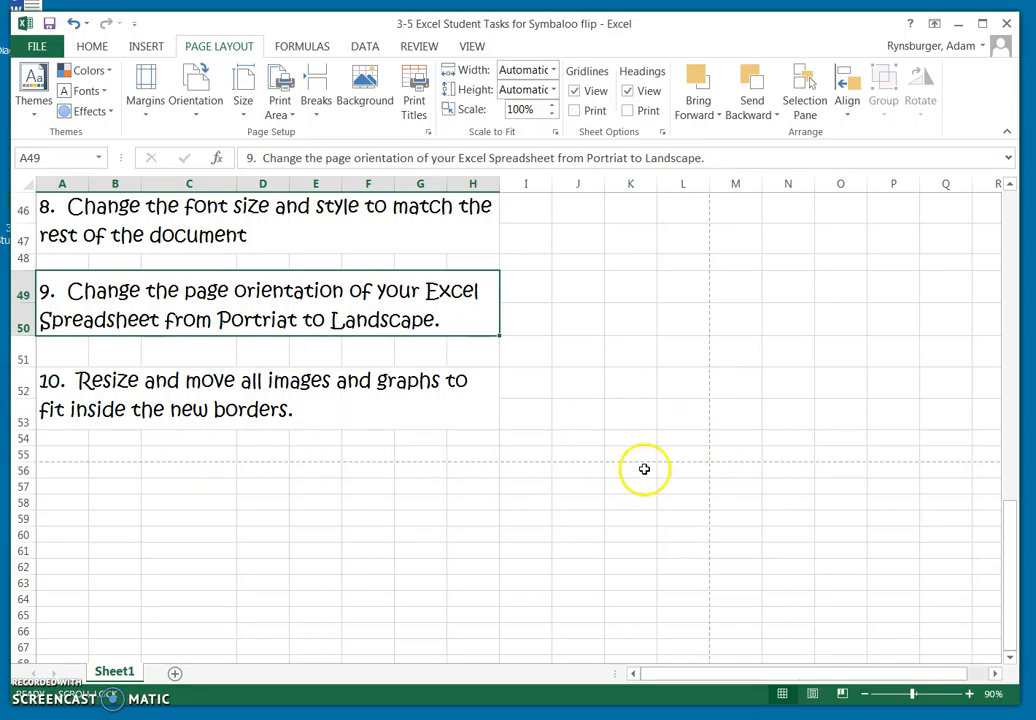
Shrink the animal chart and move it inside the landscape page border, spanning about columns E to L in rows 3 to 9.
{"action": "scroll", "coordinate": [557, 395], "scroll_direction": "up", "scroll_amount": 9}
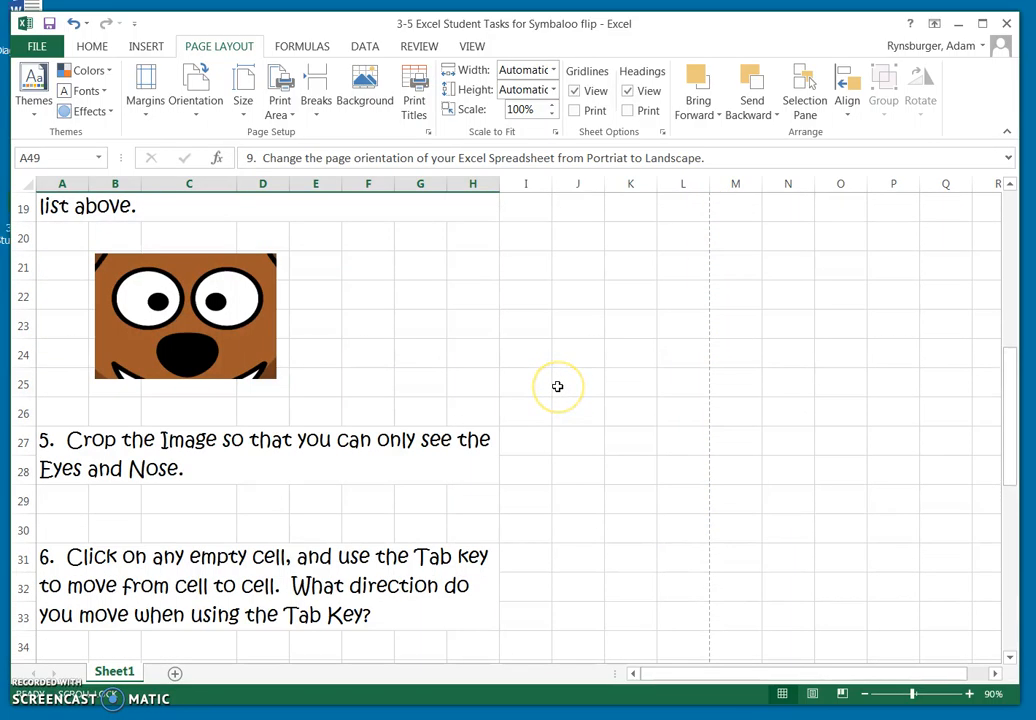
{"action": "scroll", "coordinate": [557, 386], "scroll_direction": "up", "scroll_amount": 6}
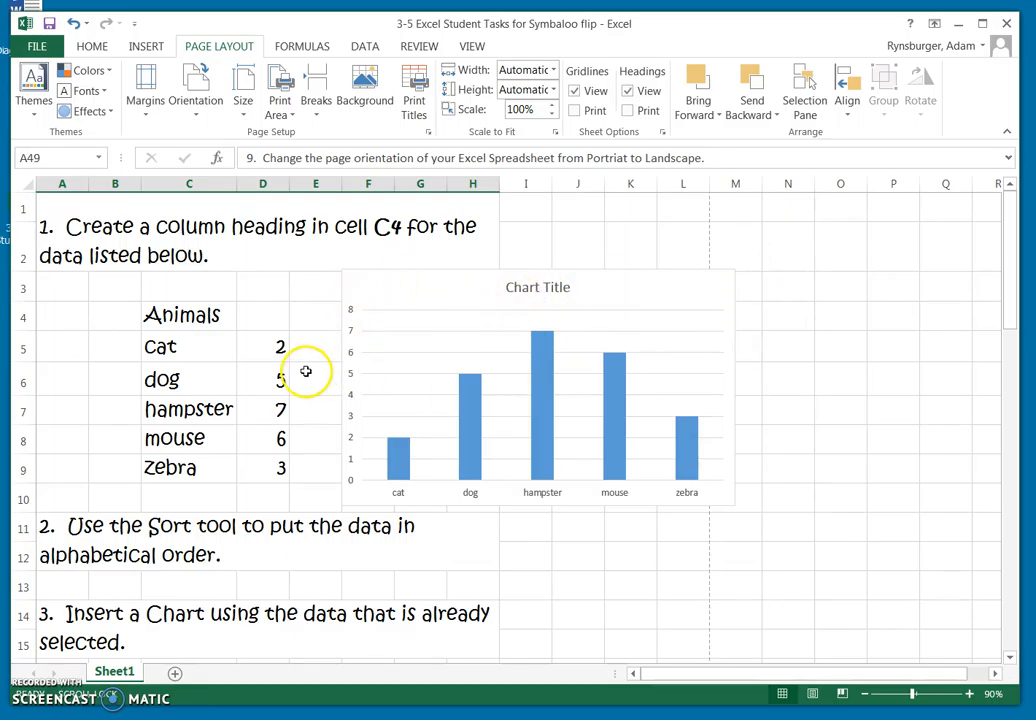
{"action": "scroll", "coordinate": [305, 368], "scroll_direction": "down", "scroll_amount": 6}
{"action": "scroll", "coordinate": [405, 421], "scroll_direction": "up", "scroll_amount": 6}
{"action": "scroll", "coordinate": [278, 365], "scroll_direction": "down", "scroll_amount": 14}
{"action": "scroll", "coordinate": [300, 420], "scroll_direction": "down", "scroll_amount": 1}
{"action": "scroll", "coordinate": [708, 449], "scroll_direction": "up", "scroll_amount": 15}
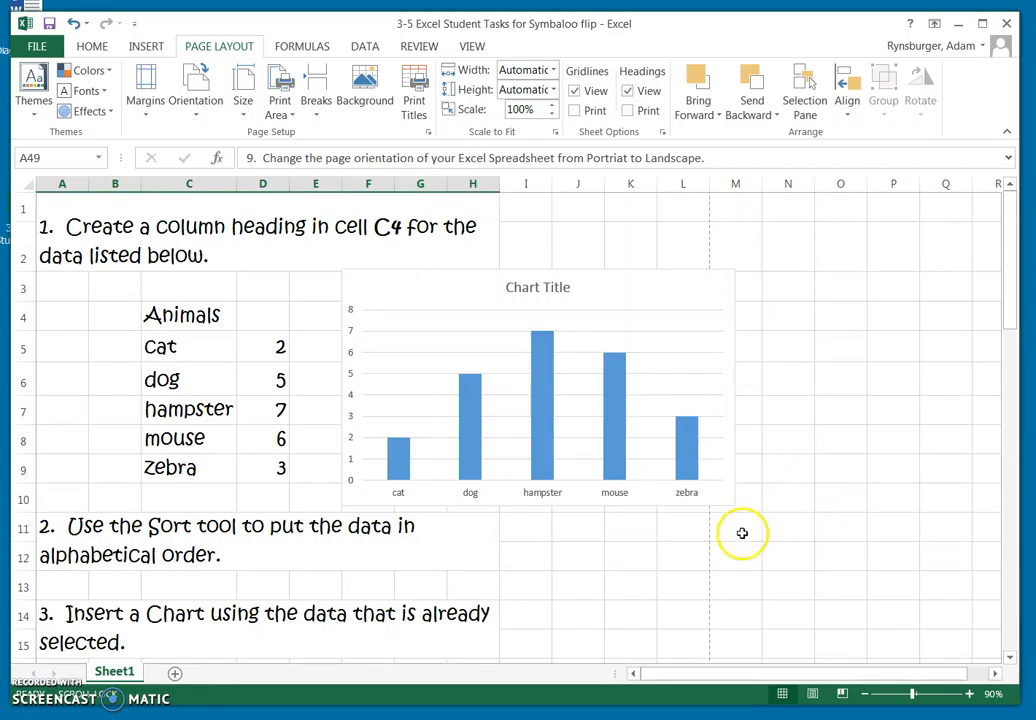
{"action": "left_click", "coordinate": [656, 294]}
{"action": "left_click_drag", "start_coordinate": [341, 270], "coordinate": [385, 309]}
{"action": "left_click_drag", "start_coordinate": [649, 335], "coordinate": [583, 298]}
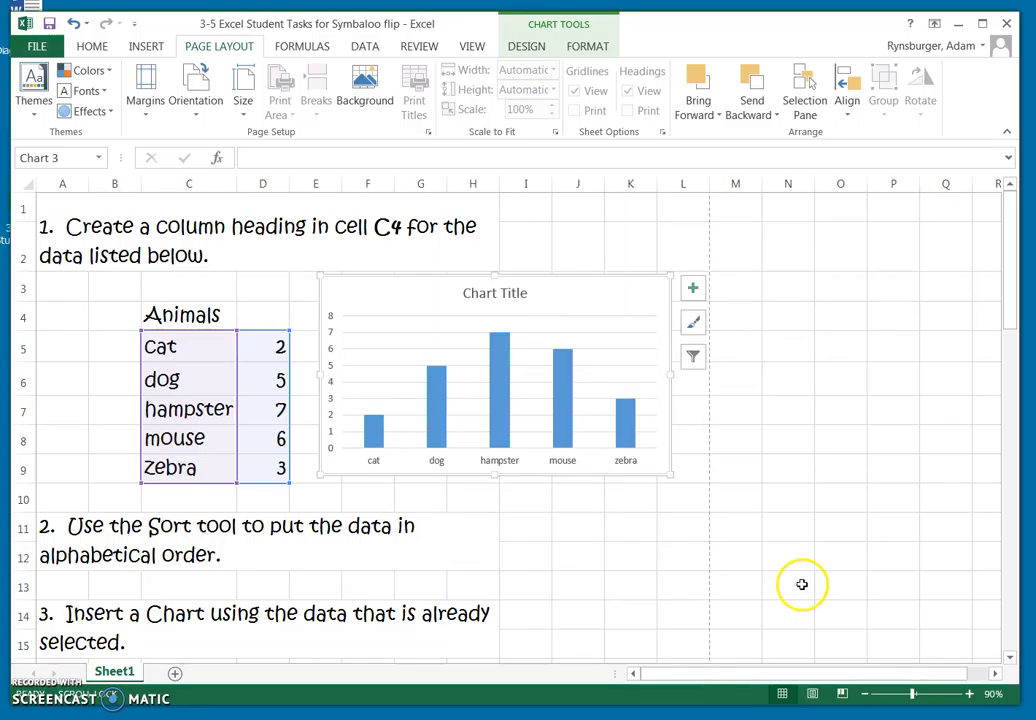
Try moving the plot area around inside the chart frame.
{"action": "left_click", "coordinate": [454, 343]}
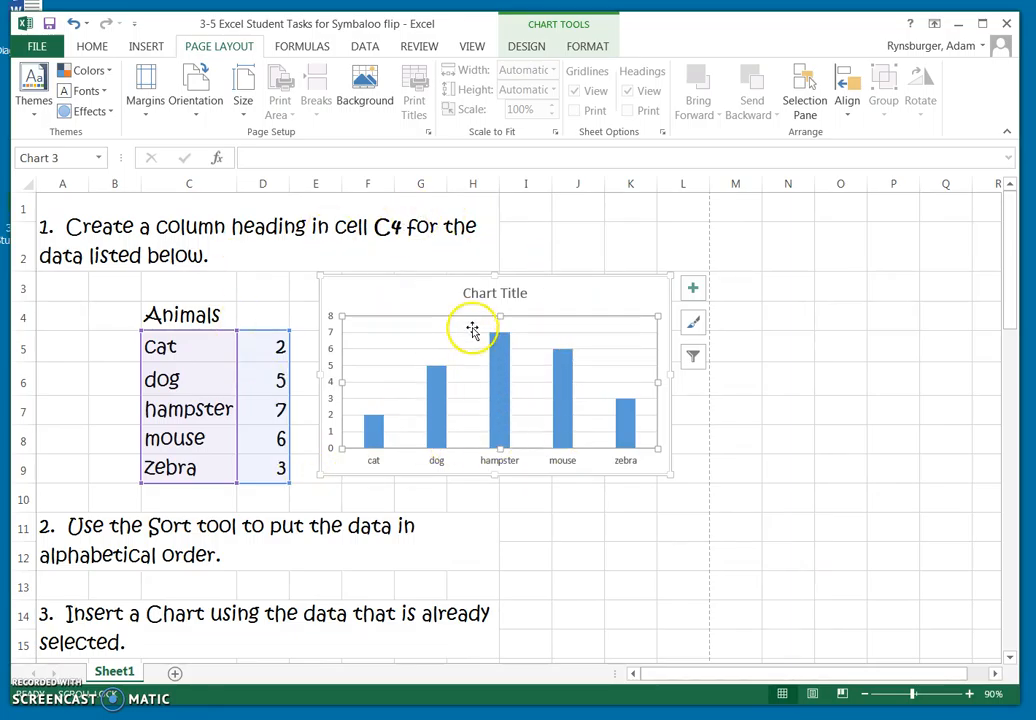
{"action": "left_click_drag", "start_coordinate": [472, 330], "coordinate": [585, 268]}
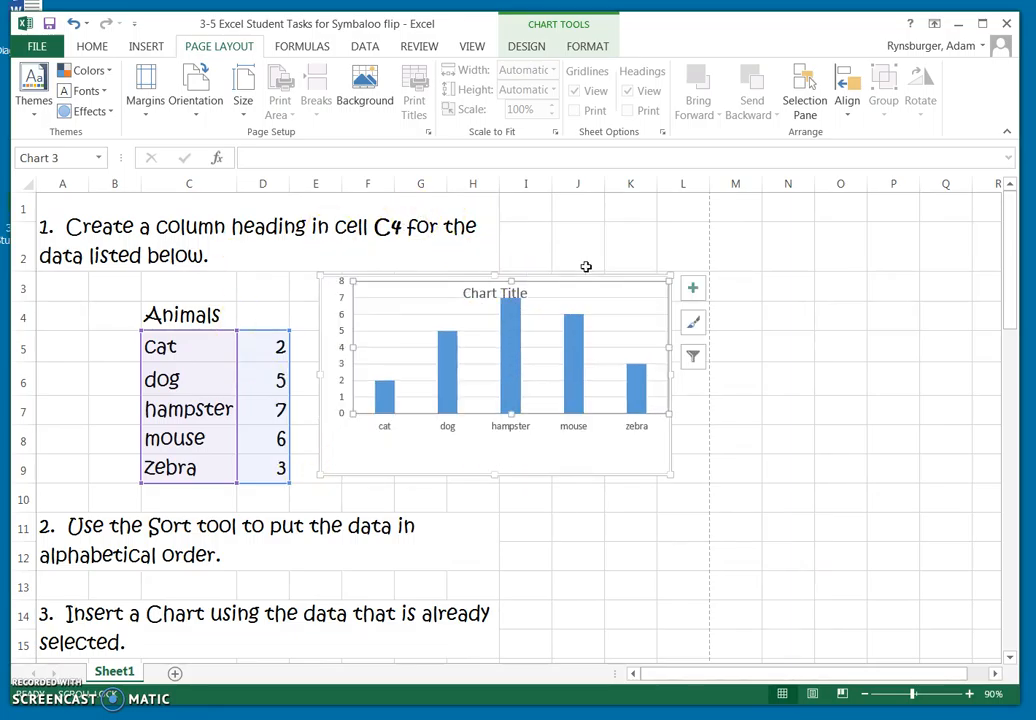
{"action": "left_click_drag", "start_coordinate": [370, 294], "coordinate": [465, 360]}
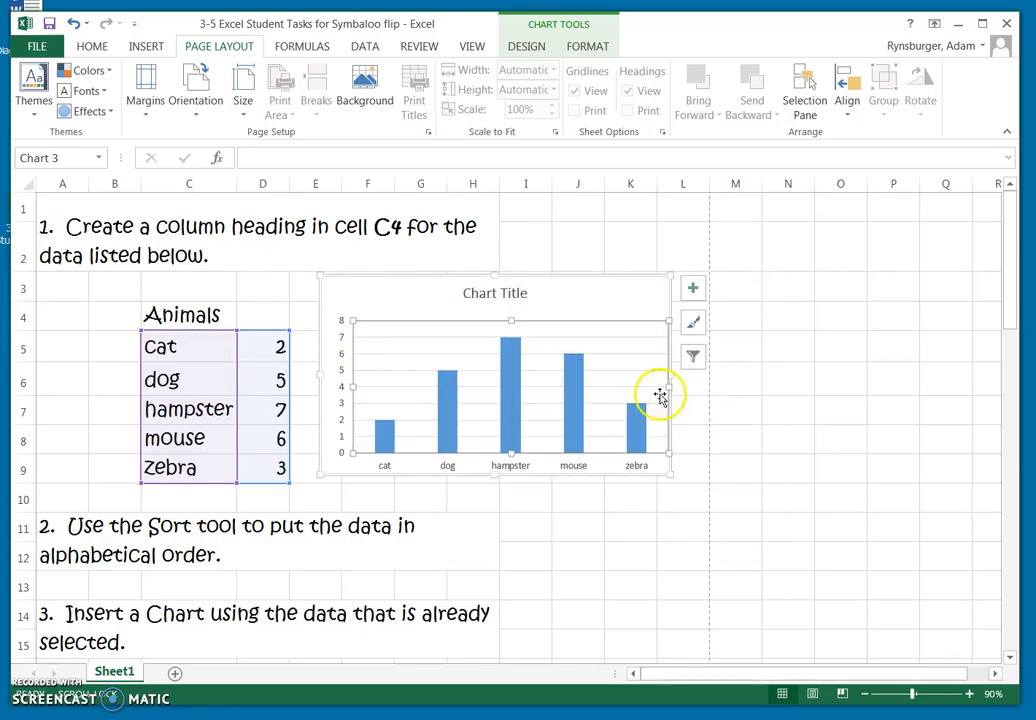
{"action": "left_click_drag", "start_coordinate": [435, 321], "coordinate": [420, 281]}
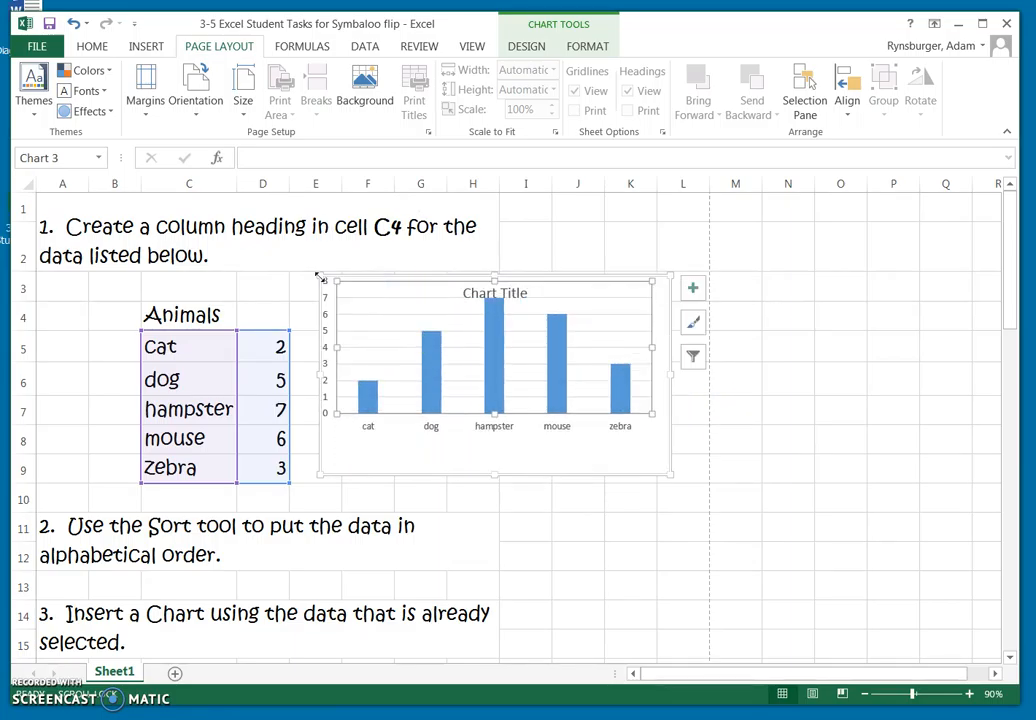
Undo the plot area moves and restore the whole chart to its place inside the page border.
{"action": "left_click", "coordinate": [74, 24]}
{"action": "left_click", "coordinate": [75, 24]}
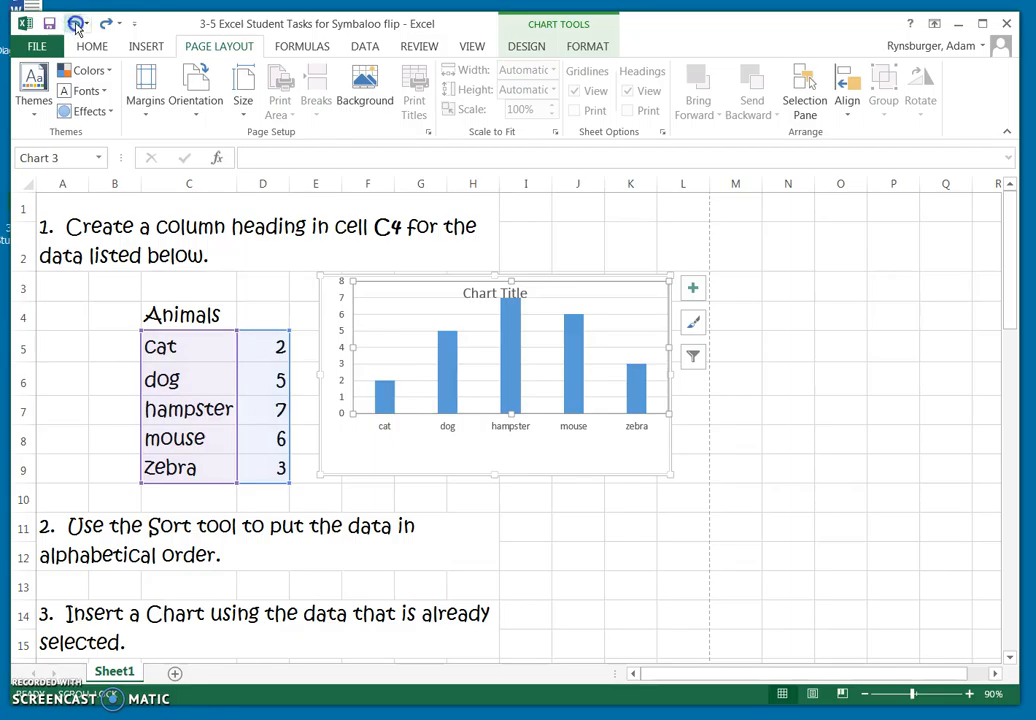
{"action": "left_click", "coordinate": [75, 24]}
{"action": "left_click", "coordinate": [75, 24]}
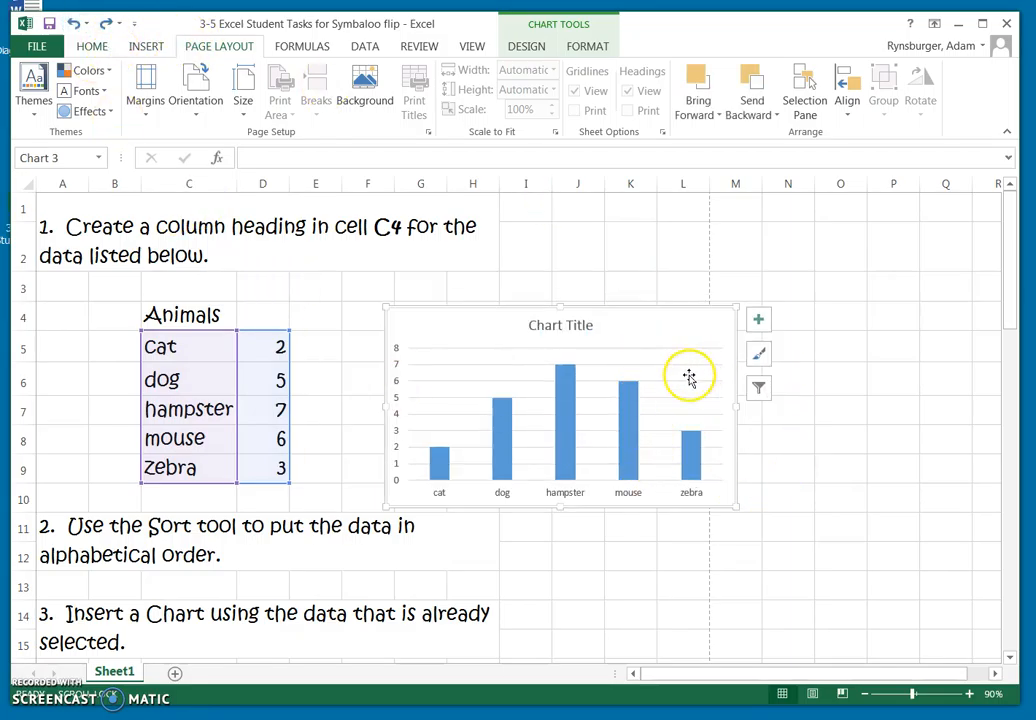
{"action": "left_click", "coordinate": [106, 24]}
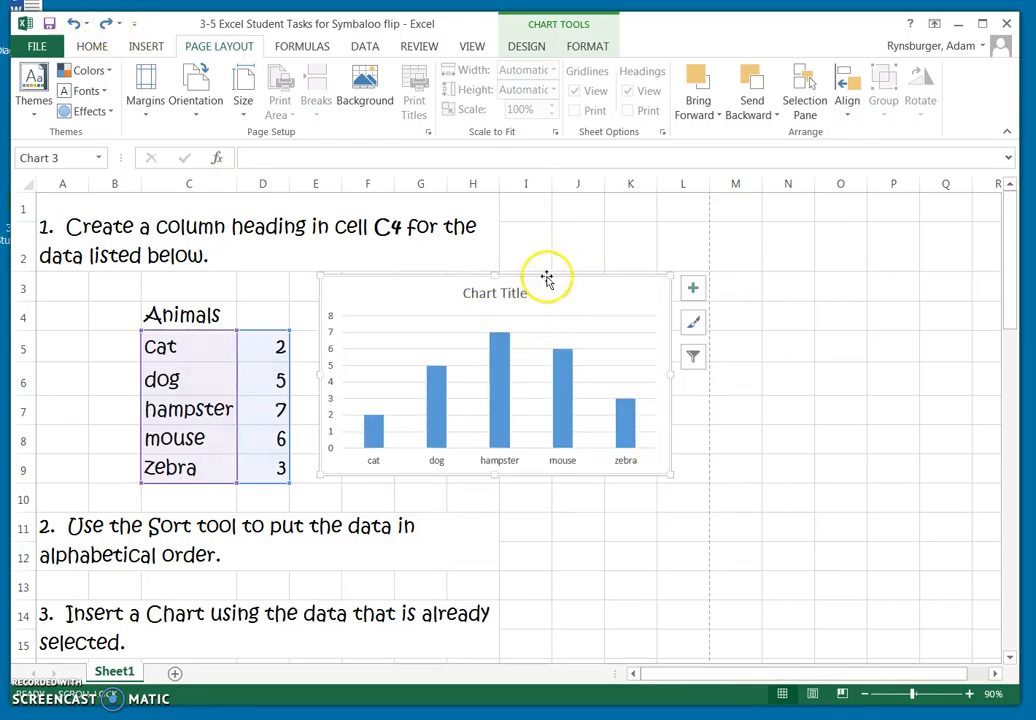
Check the remaining tasks and the animal image against the landscape page borders.
{"action": "scroll", "coordinate": [594, 504], "scroll_direction": "down", "scroll_amount": 13}
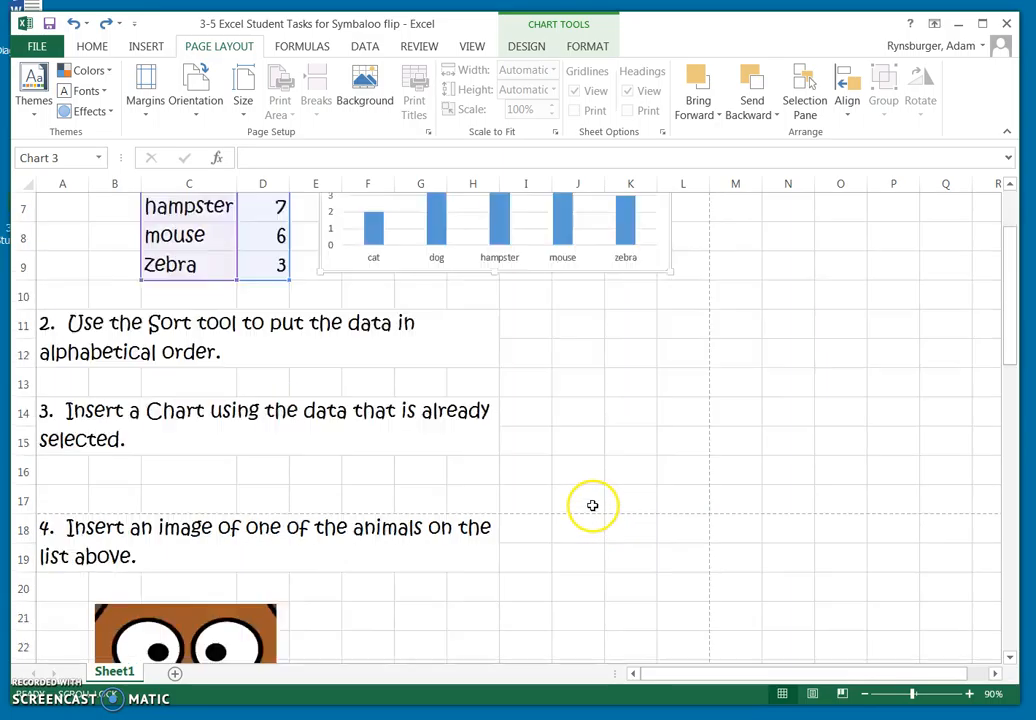
{"action": "scroll", "coordinate": [592, 504], "scroll_direction": "down", "scroll_amount": 2}
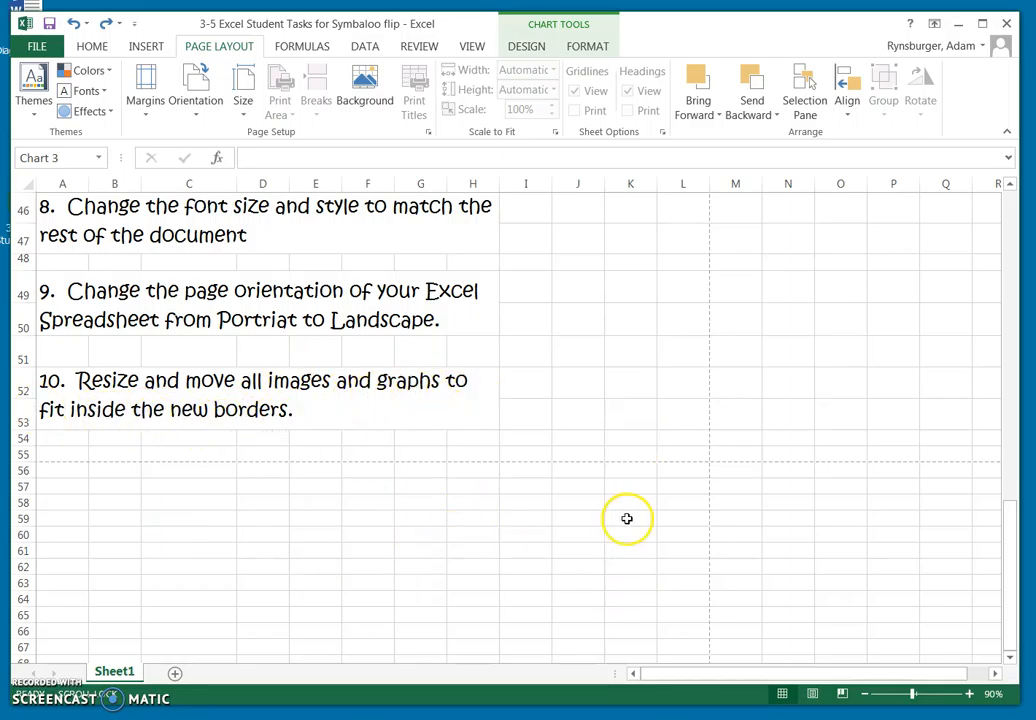
{"action": "scroll", "coordinate": [627, 516], "scroll_direction": "up", "scroll_amount": 15}
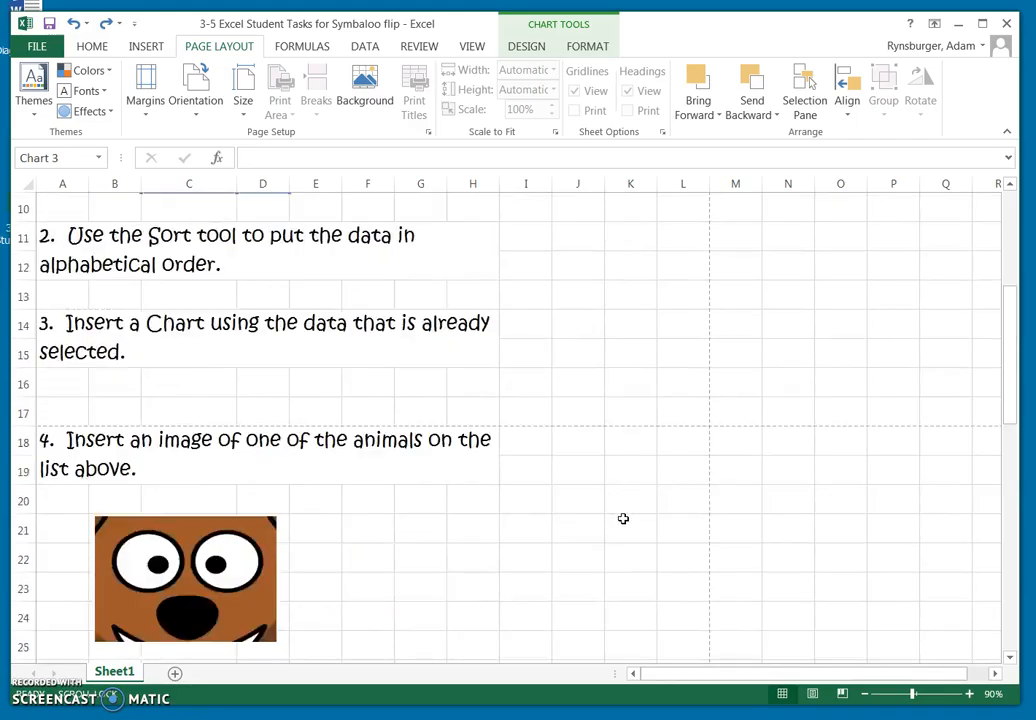